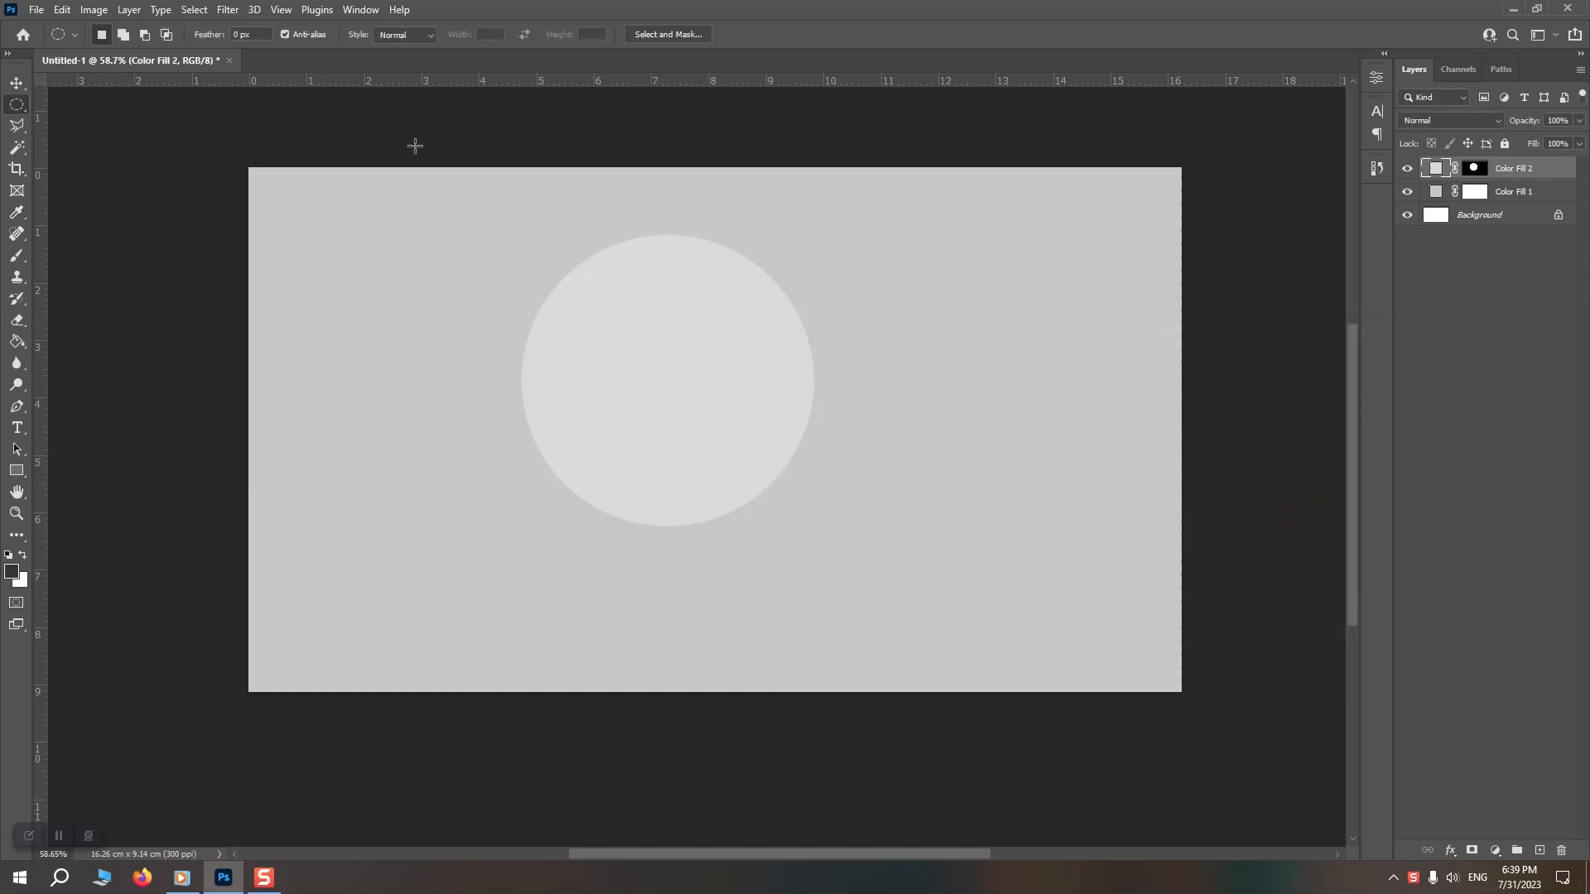
- Move the light circle slightly toward the canvas centre and turn its masked fill layer into a smart object, rasterizing it as well
{"action": "left_click_drag", "start_coordinate": [773, 380], "coordinate": [814, 393]}
{"action": "right_click", "coordinate": [1500, 171]}
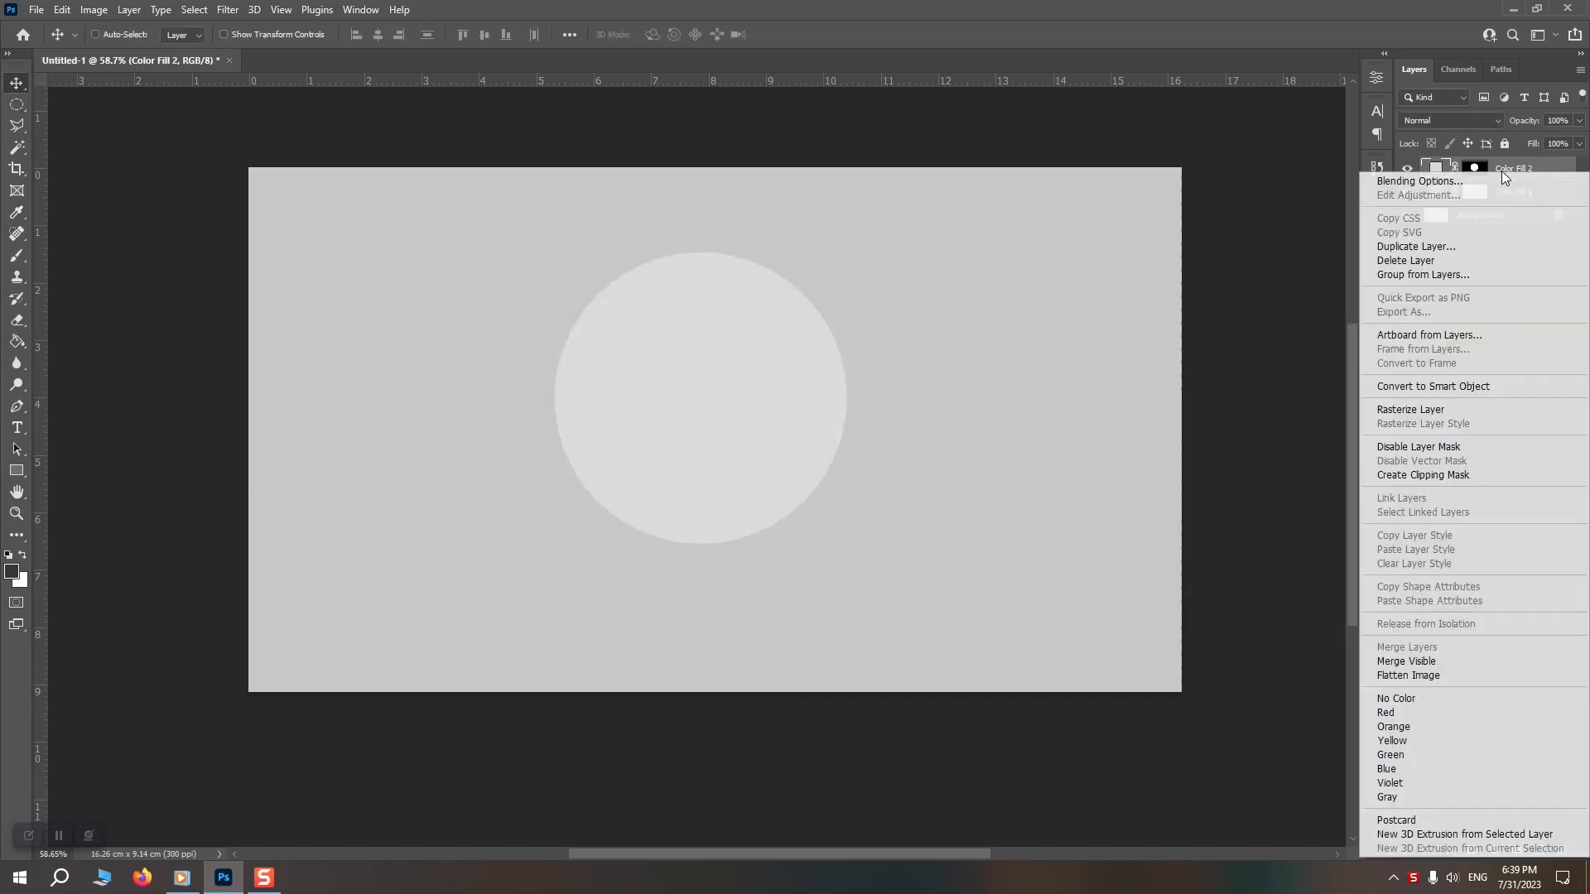
{"action": "left_click", "coordinate": [1443, 386]}
{"action": "right_click", "coordinate": [1482, 168]}
{"action": "left_click", "coordinate": [1324, 452]}
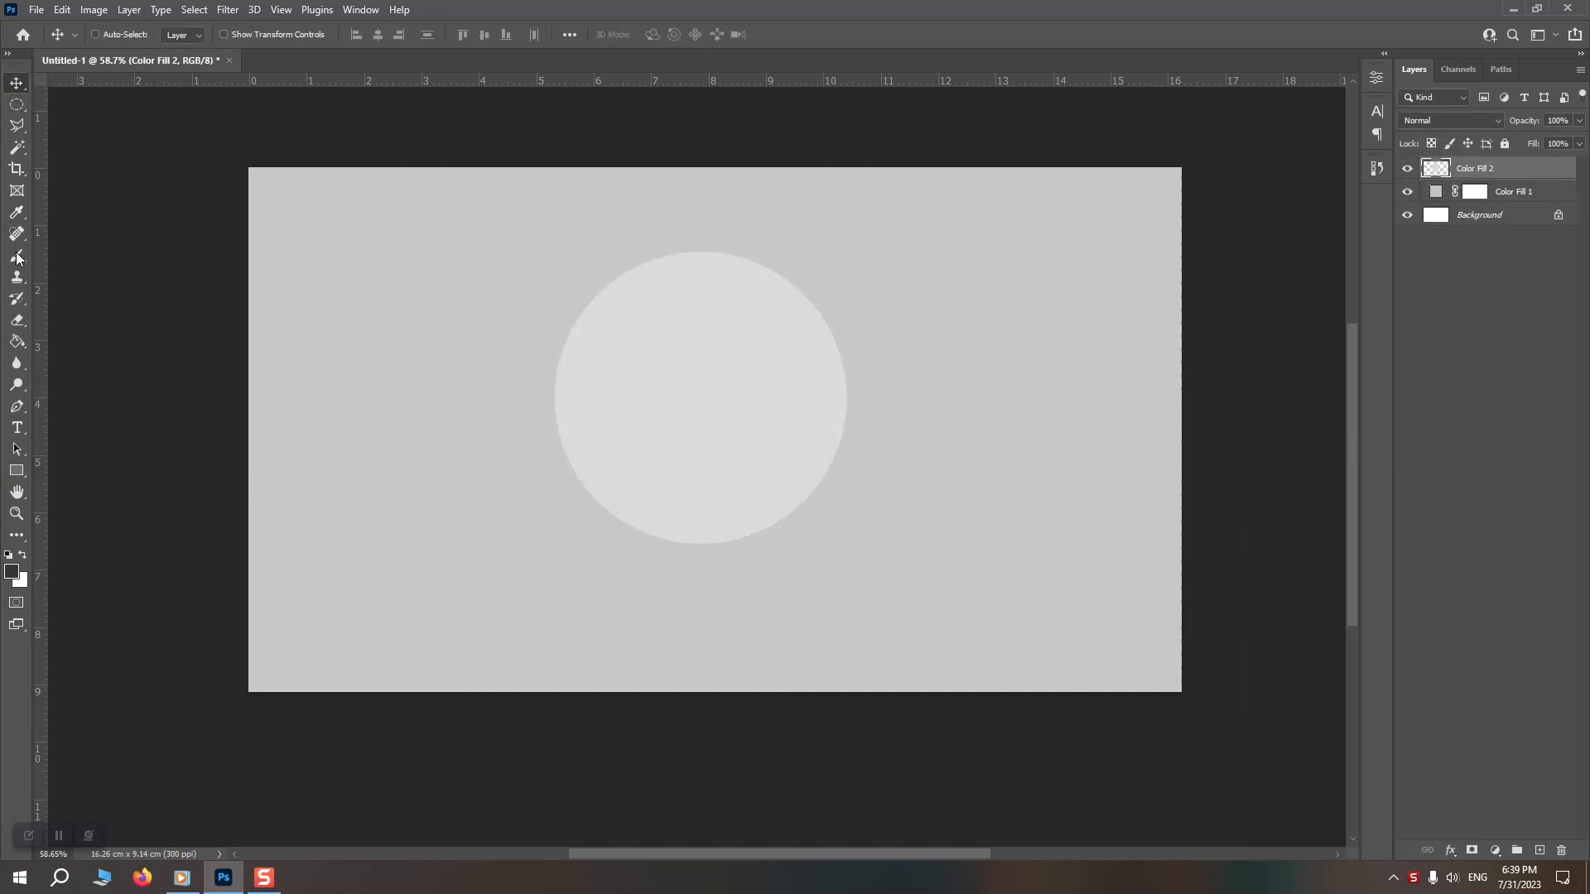
- Outline the circle's lower-right half diagonally with the Pen tool, load the path as a selection, delete that half and deselect
{"action": "left_click", "coordinate": [17, 408]}
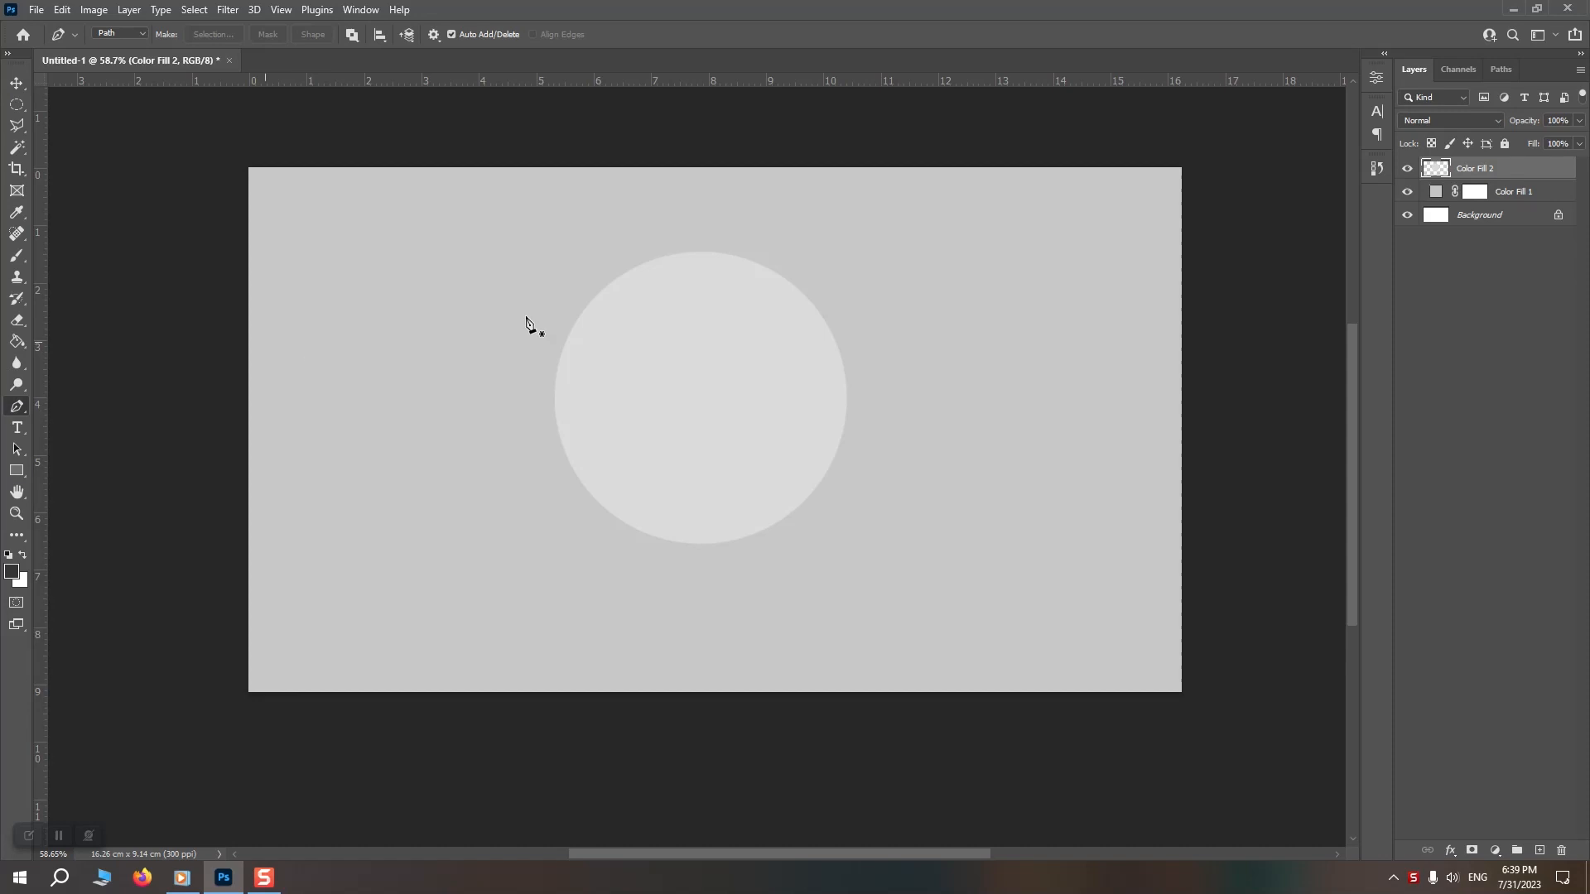
{"action": "left_click", "coordinate": [848, 290]}
{"action": "key", "text": "ctrl+Return"}
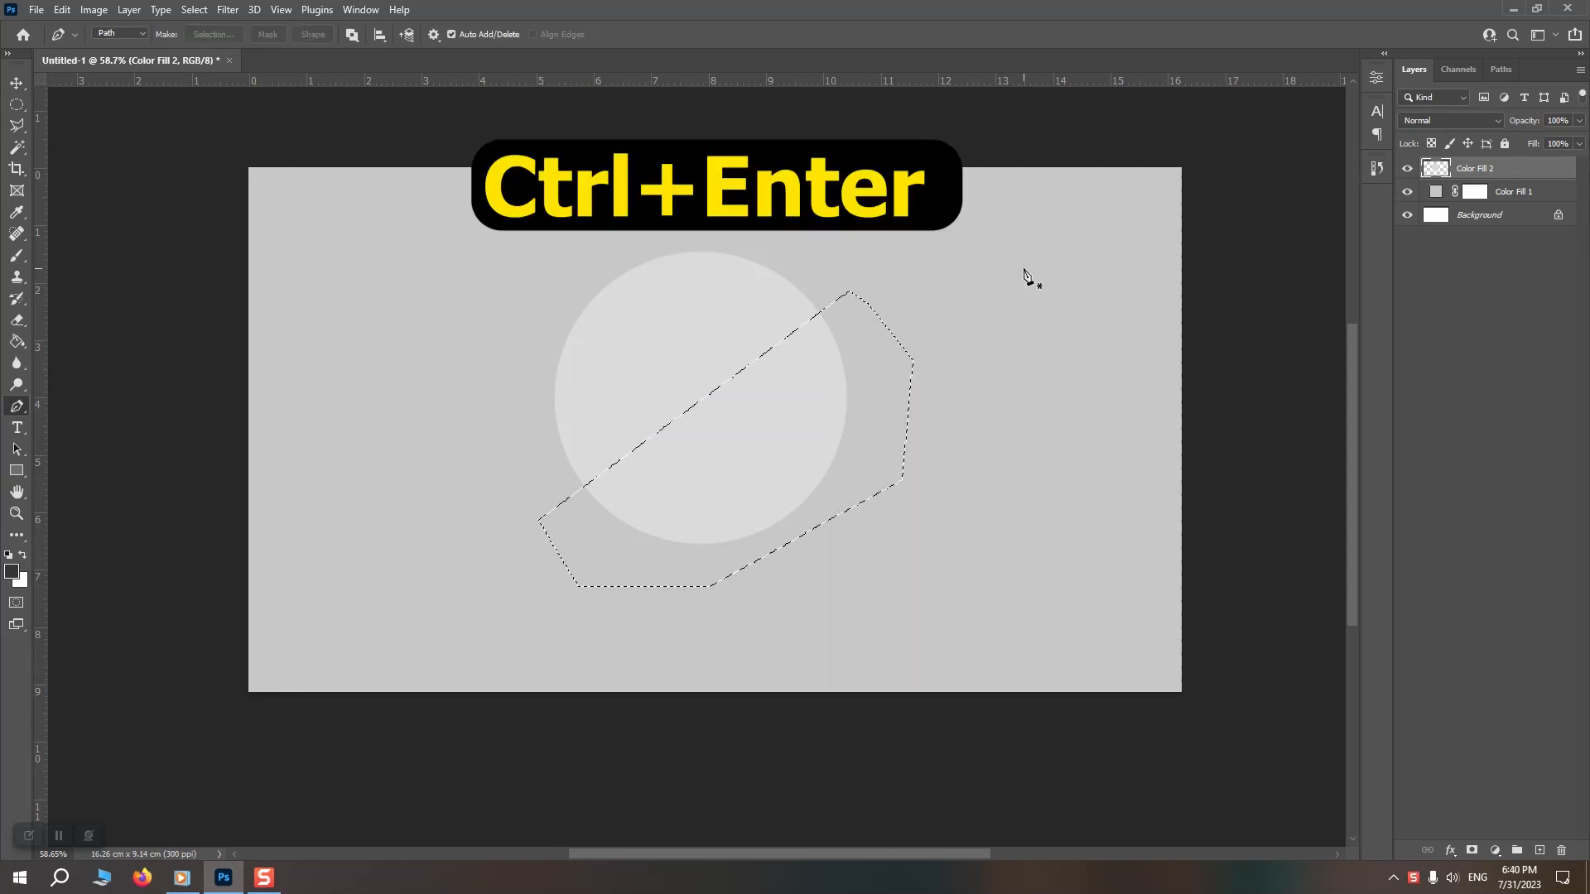
{"action": "key", "text": "Delete"}
{"action": "key", "text": "ctrl+d"}
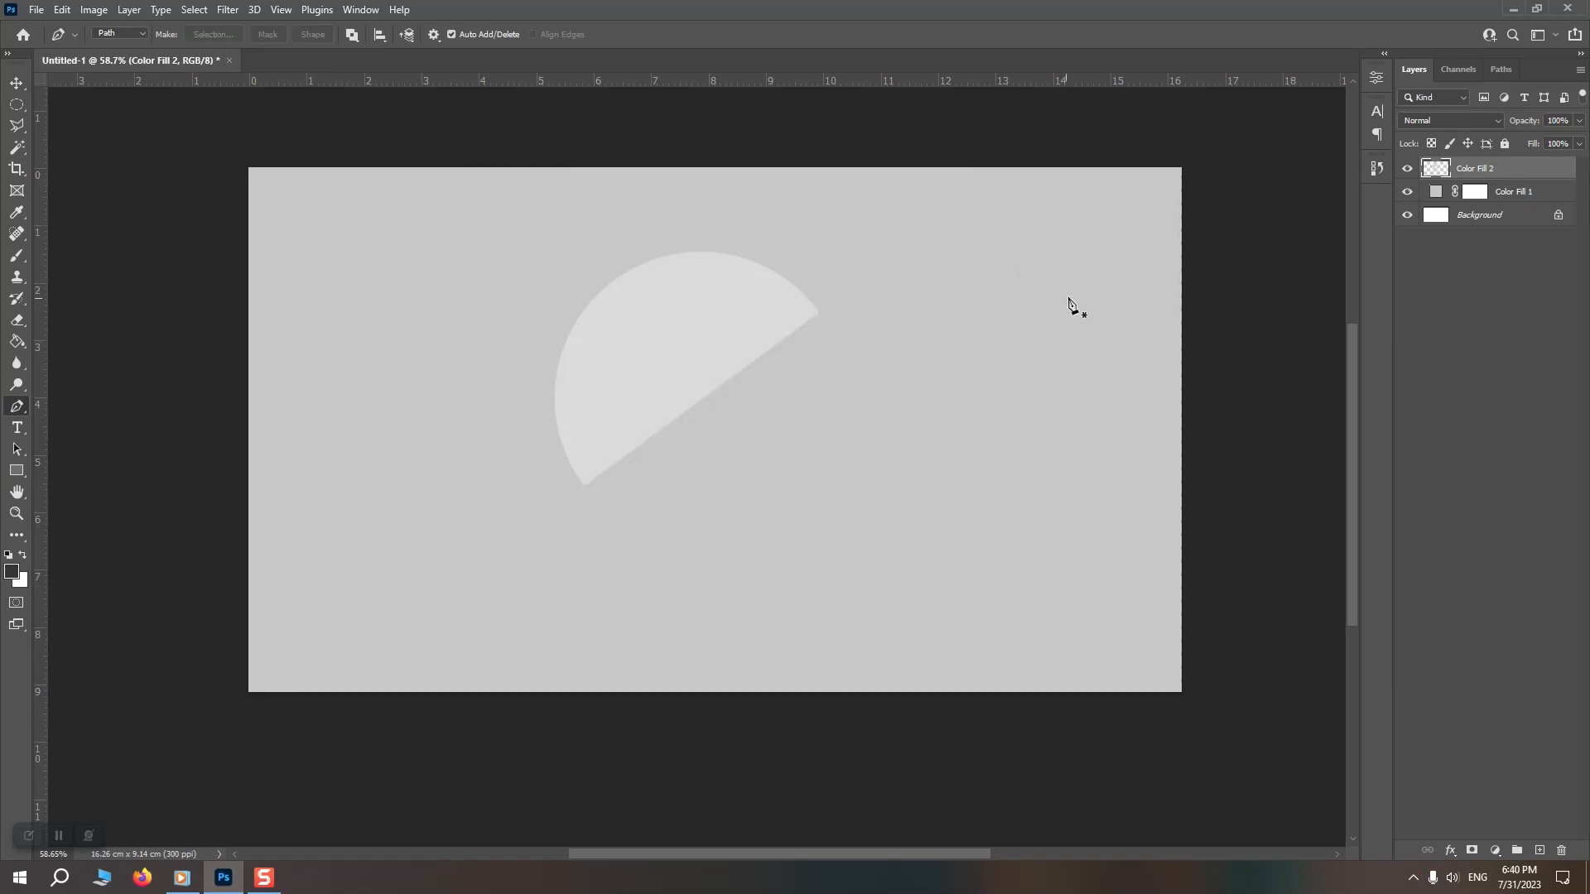
- Reposition the remaining half-circle and enlarge it slightly with Free Transform
{"action": "key", "text": "v"}
{"action": "mouse_move", "coordinate": [756, 326]}
{"action": "left_mouse_down"}
{"action": "mouse_move", "coordinate": [780, 334]}
{"action": "mouse_move", "coordinate": [767, 355]}
{"action": "left_mouse_up"}
{"action": "key", "text": "ctrl+t"}
{"action": "left_click_drag", "start_coordinate": [833, 518], "coordinate": [850, 532]}
{"action": "left_click_drag", "start_coordinate": [801, 461], "coordinate": [561, 549]}
{"action": "key", "text": "Return"}
- Duplicate the half-circle, rotate the copy 180° and place it below the original with a narrow diagonal gap
{"action": "key", "text": "ctrl+j"}
{"action": "key", "text": "ctrl+t"}
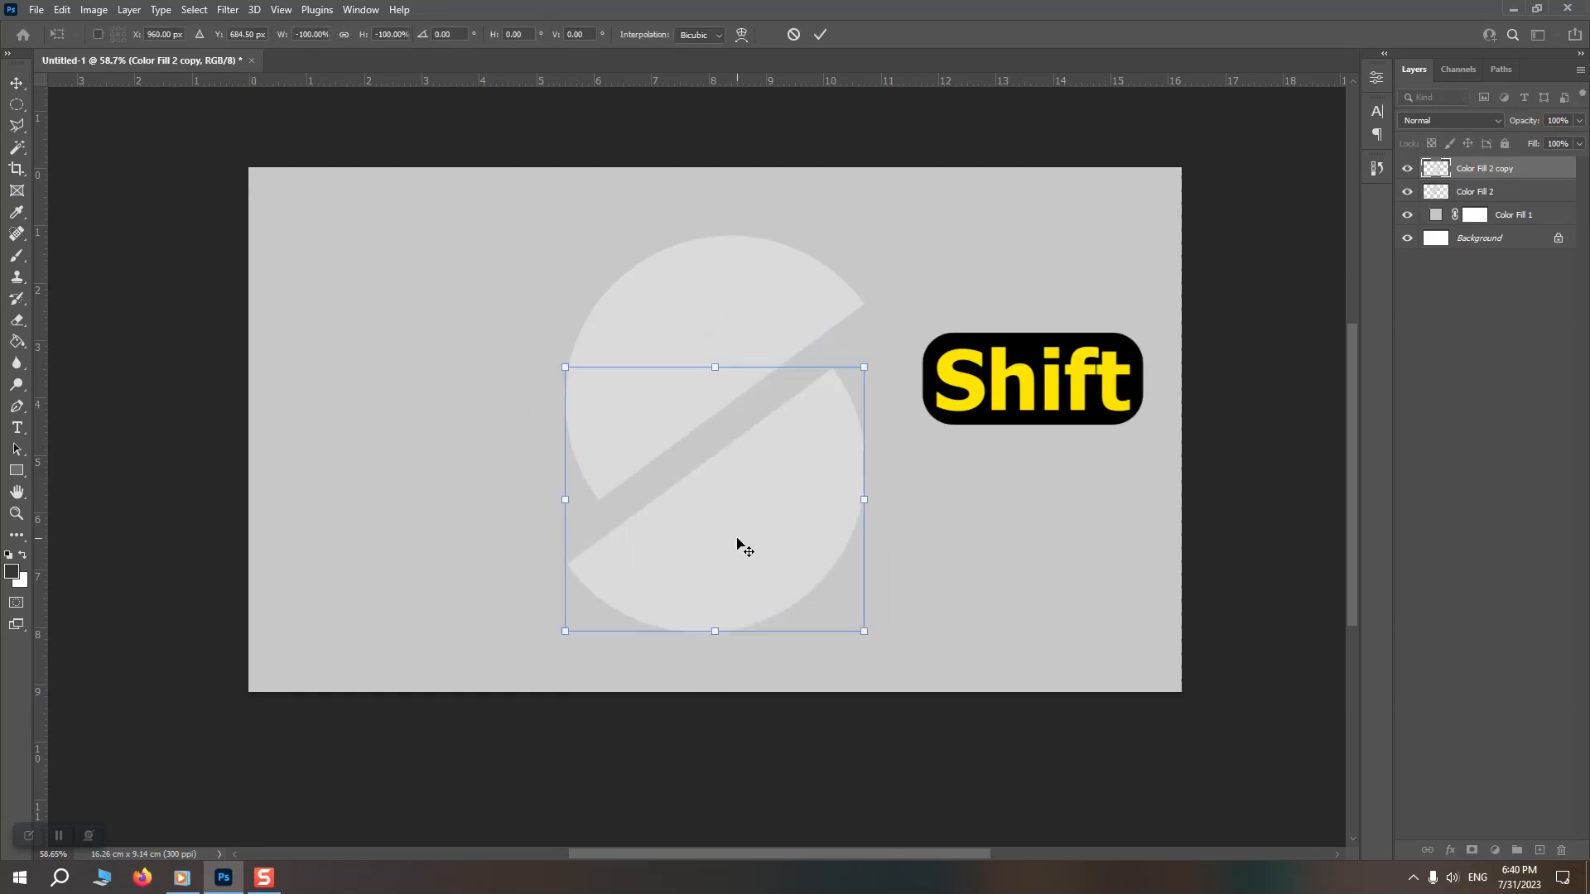
{"action": "key", "text": "Return"}
{"action": "left_click_drag", "start_coordinate": [742, 544], "coordinate": [728, 524]}
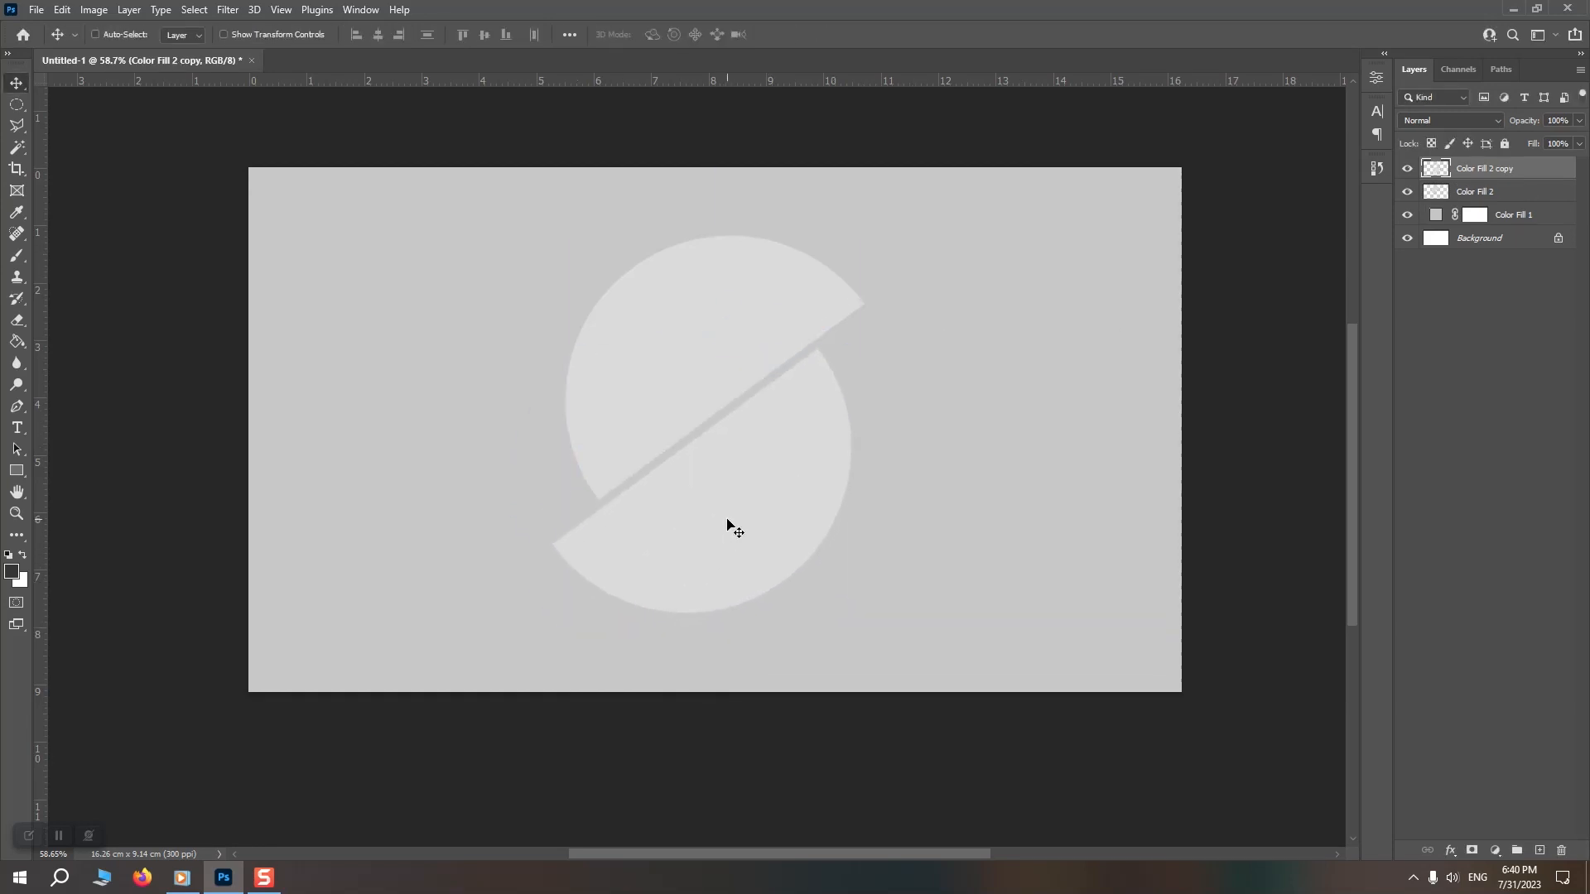
- Draw a long, thin elliptical selection and fill it with a solid colour of ffffff
{"action": "left_click", "coordinate": [1537, 850]}
{"action": "right_click", "coordinate": [16, 105]}
{"action": "left_click", "coordinate": [45, 120]}
{"action": "left_click_drag", "start_coordinate": [841, 310], "coordinate": [499, 356]}
{"action": "left_click", "coordinate": [1495, 851]}
{"action": "left_click", "coordinate": [1482, 553]}
{"action": "type", "text": "ffffff"}
{"action": "key", "text": "Return"}
- Move the white ellipse over the diagonal gap and rotate it about -36° to follow the lower half's cut edge
{"action": "key", "text": "v"}
{"action": "left_click_drag", "start_coordinate": [761, 344], "coordinate": [770, 425]}
{"action": "key", "text": "ctrl+t"}
{"action": "left_click_drag", "start_coordinate": [820, 520], "coordinate": [741, 428]}
{"action": "scroll", "coordinate": [737, 427], "scroll_direction": "up", "scroll_amount": 5}
- Distort the white ellipse so its sides and both ends fit the cut edge of the lower half-circle, and apply the transform
{"action": "right_click", "coordinate": [612, 441]}
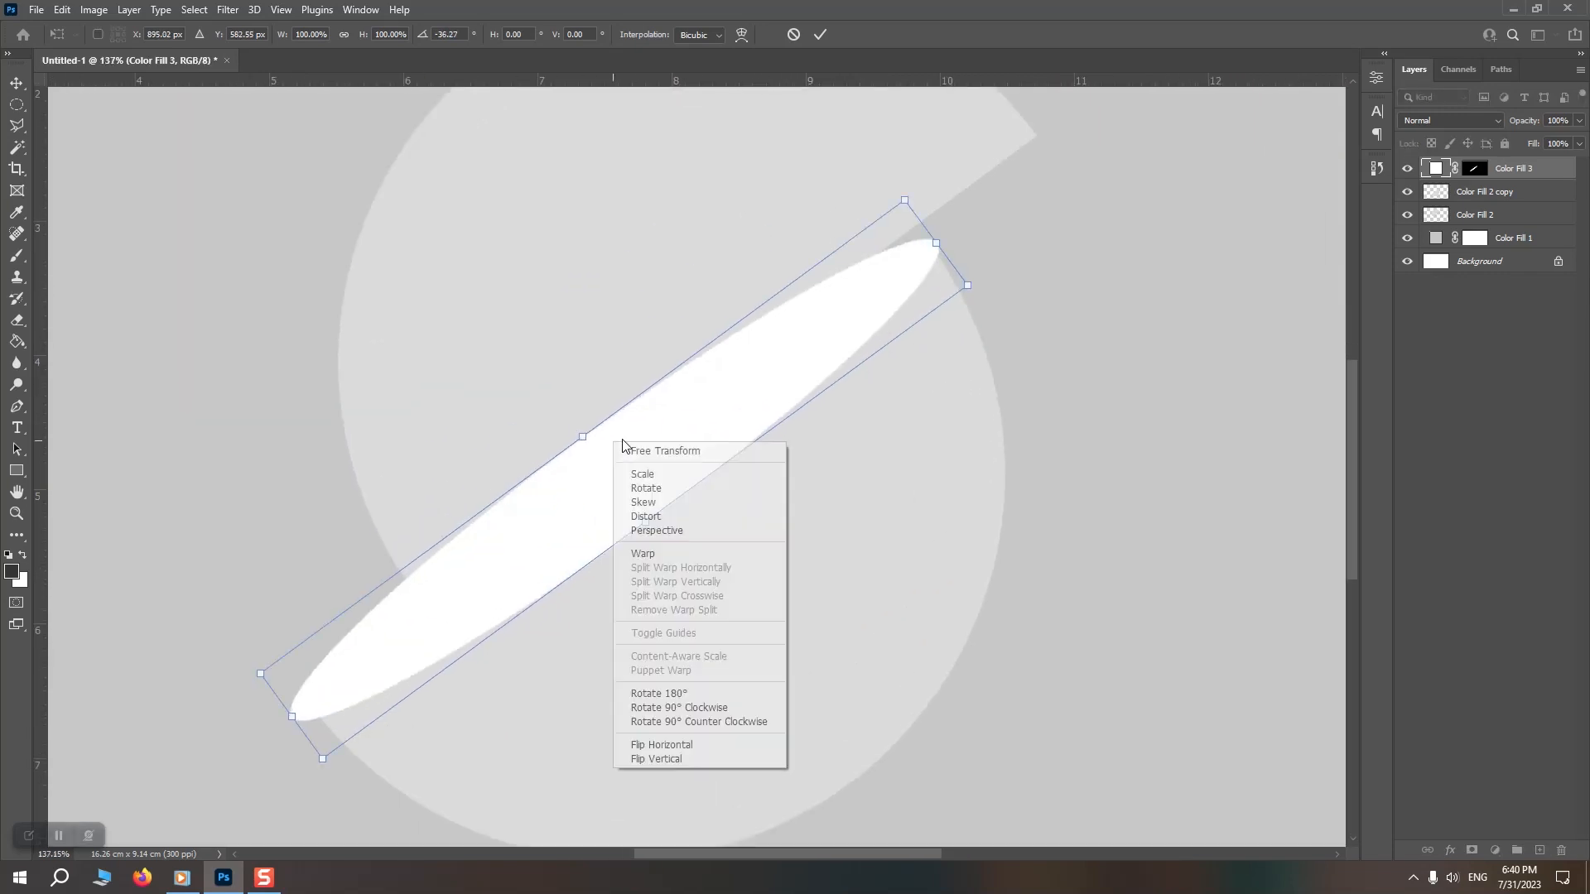
{"action": "left_click", "coordinate": [644, 517]}
{"action": "left_click_drag", "start_coordinate": [579, 436], "coordinate": [582, 430]}
{"action": "left_click_drag", "start_coordinate": [293, 716], "coordinate": [308, 698]}
{"action": "mouse_move", "coordinate": [939, 242]}
{"action": "left_mouse_down"}
{"action": "mouse_move", "coordinate": [930, 227]}
{"action": "mouse_move", "coordinate": [930, 244]}
{"action": "left_mouse_up"}
{"action": "scroll", "coordinate": [930, 232], "scroll_direction": "up", "scroll_amount": 5}
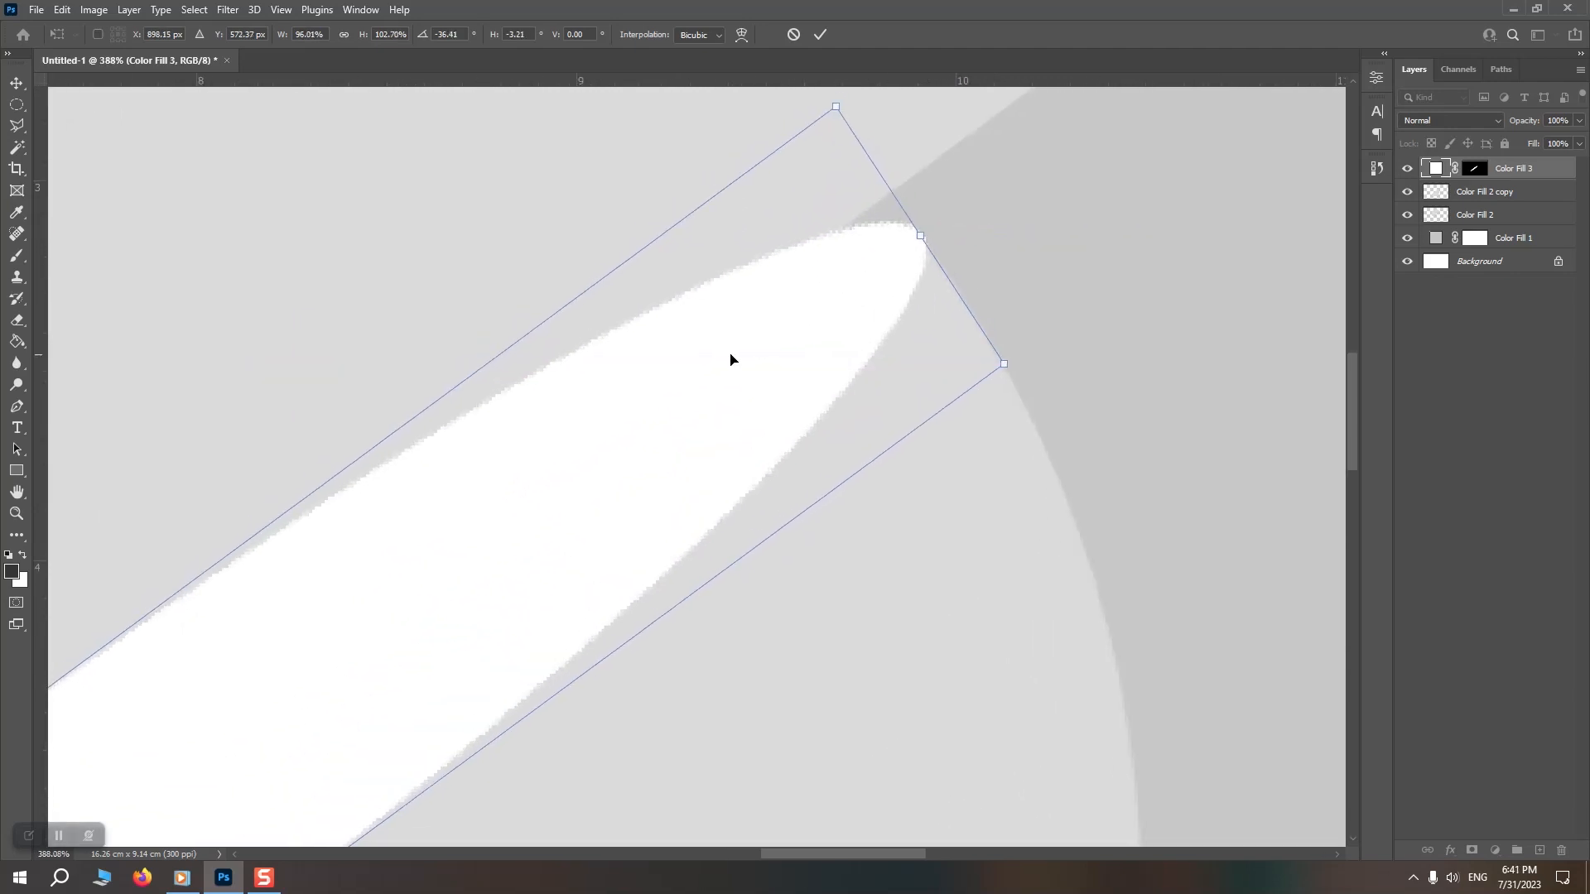
{"action": "left_click_drag", "start_coordinate": [546, 571], "coordinate": [937, 256]}
{"action": "left_click_drag", "start_coordinate": [197, 604], "coordinate": [181, 605]}
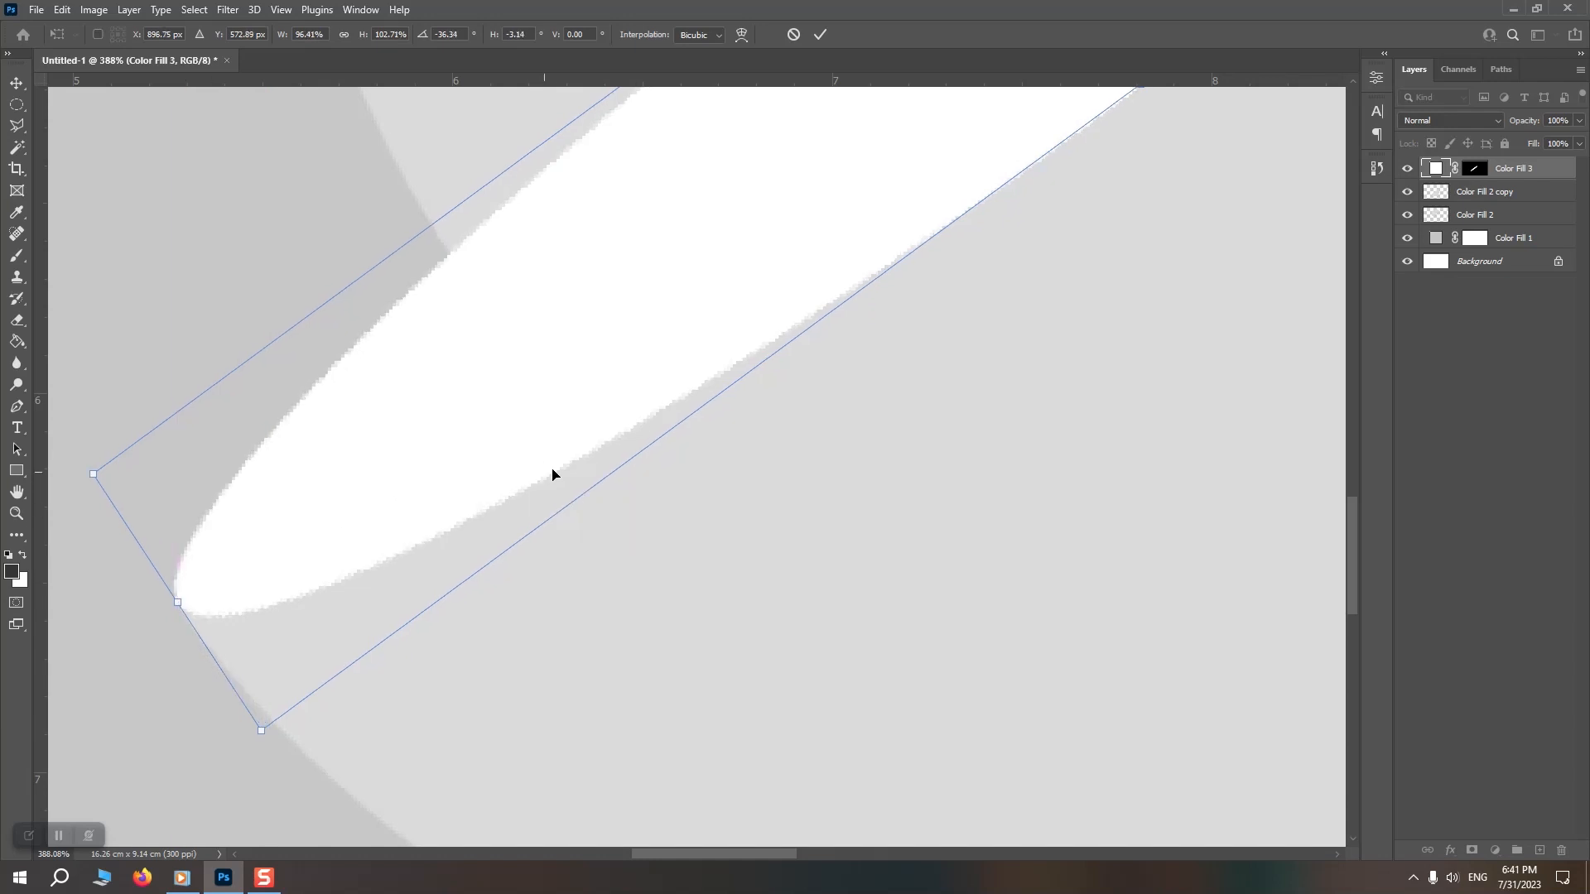
{"action": "key", "text": "ctrl+0"}
{"action": "key", "text": "Return"}
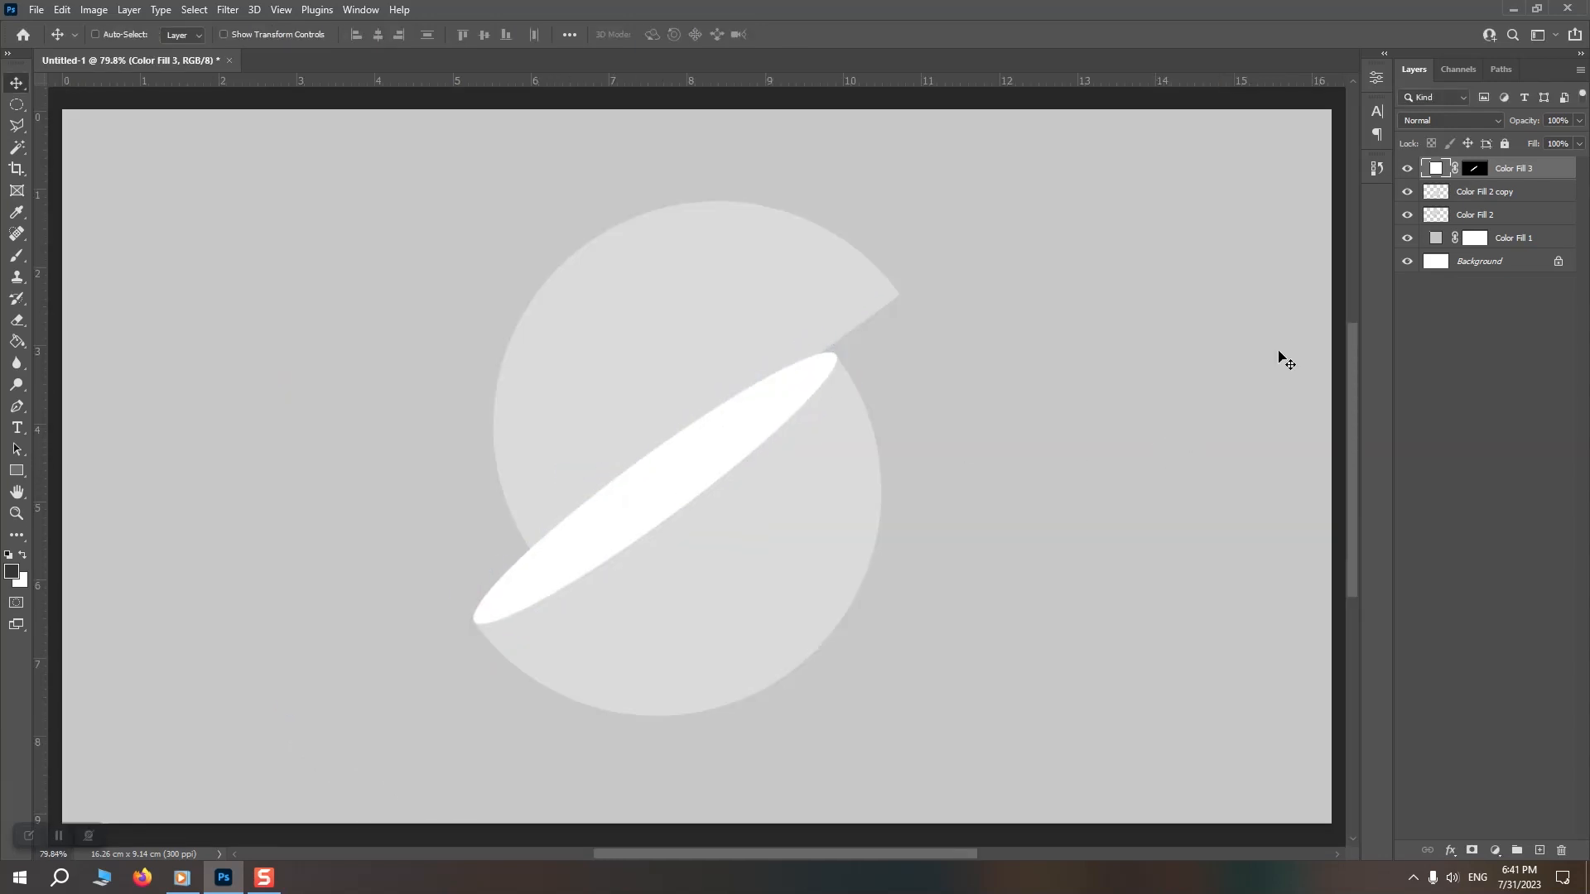
- Recolour the ellipse to grey, about #aeaeae, and move its layer together with the lower half's layer beneath the upper half
{"action": "double_click", "coordinate": [1428, 168]}
{"action": "left_click_drag", "start_coordinate": [1160, 477], "coordinate": [1150, 441]}
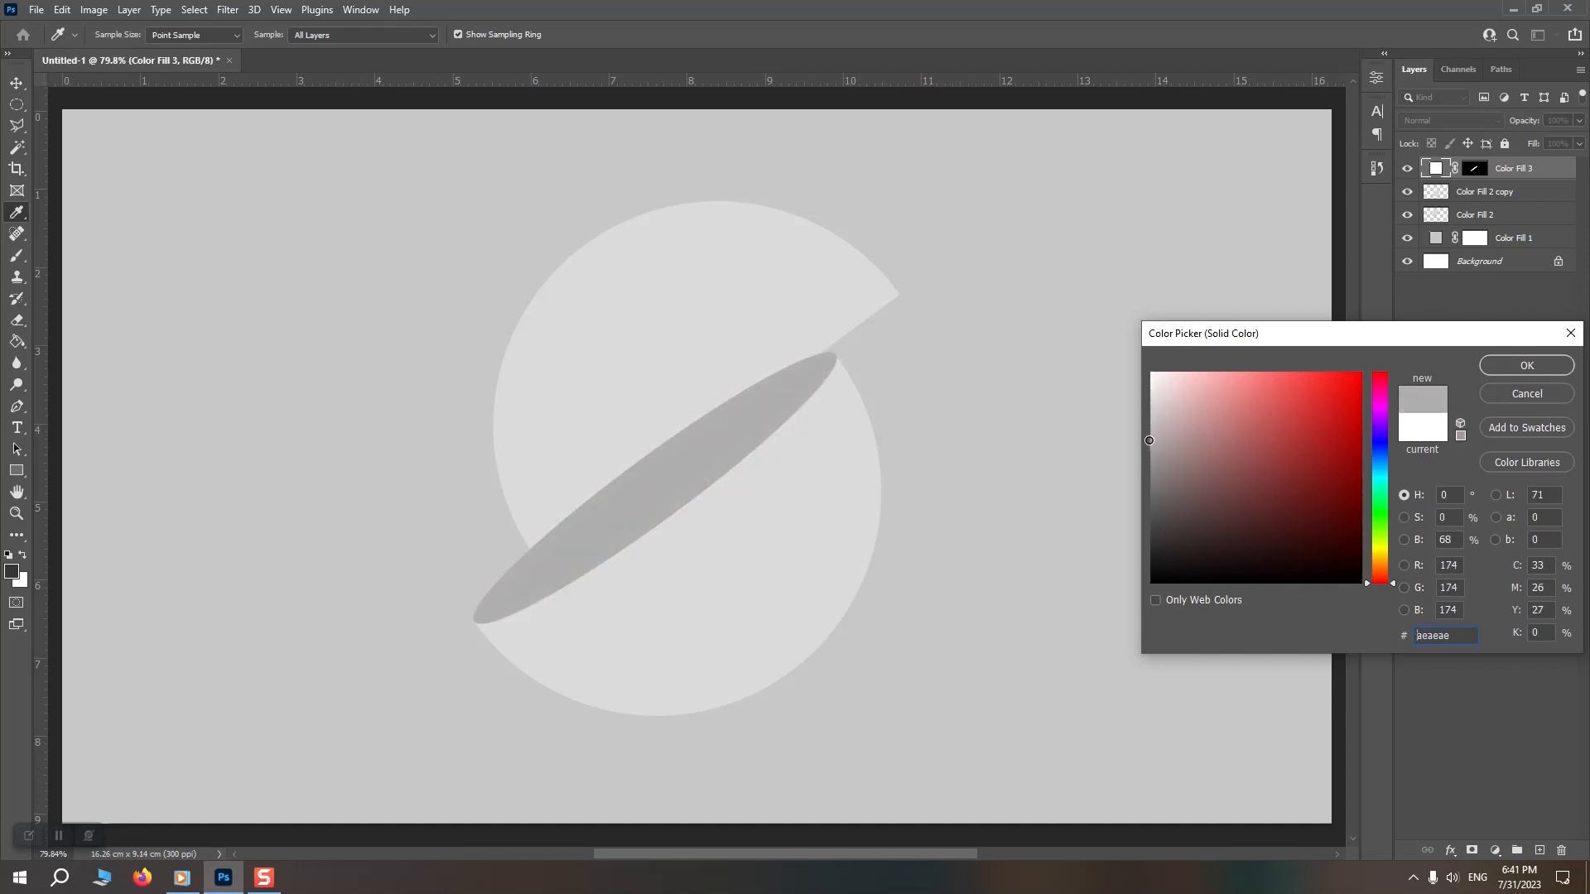
{"action": "left_click", "coordinate": [1526, 365]}
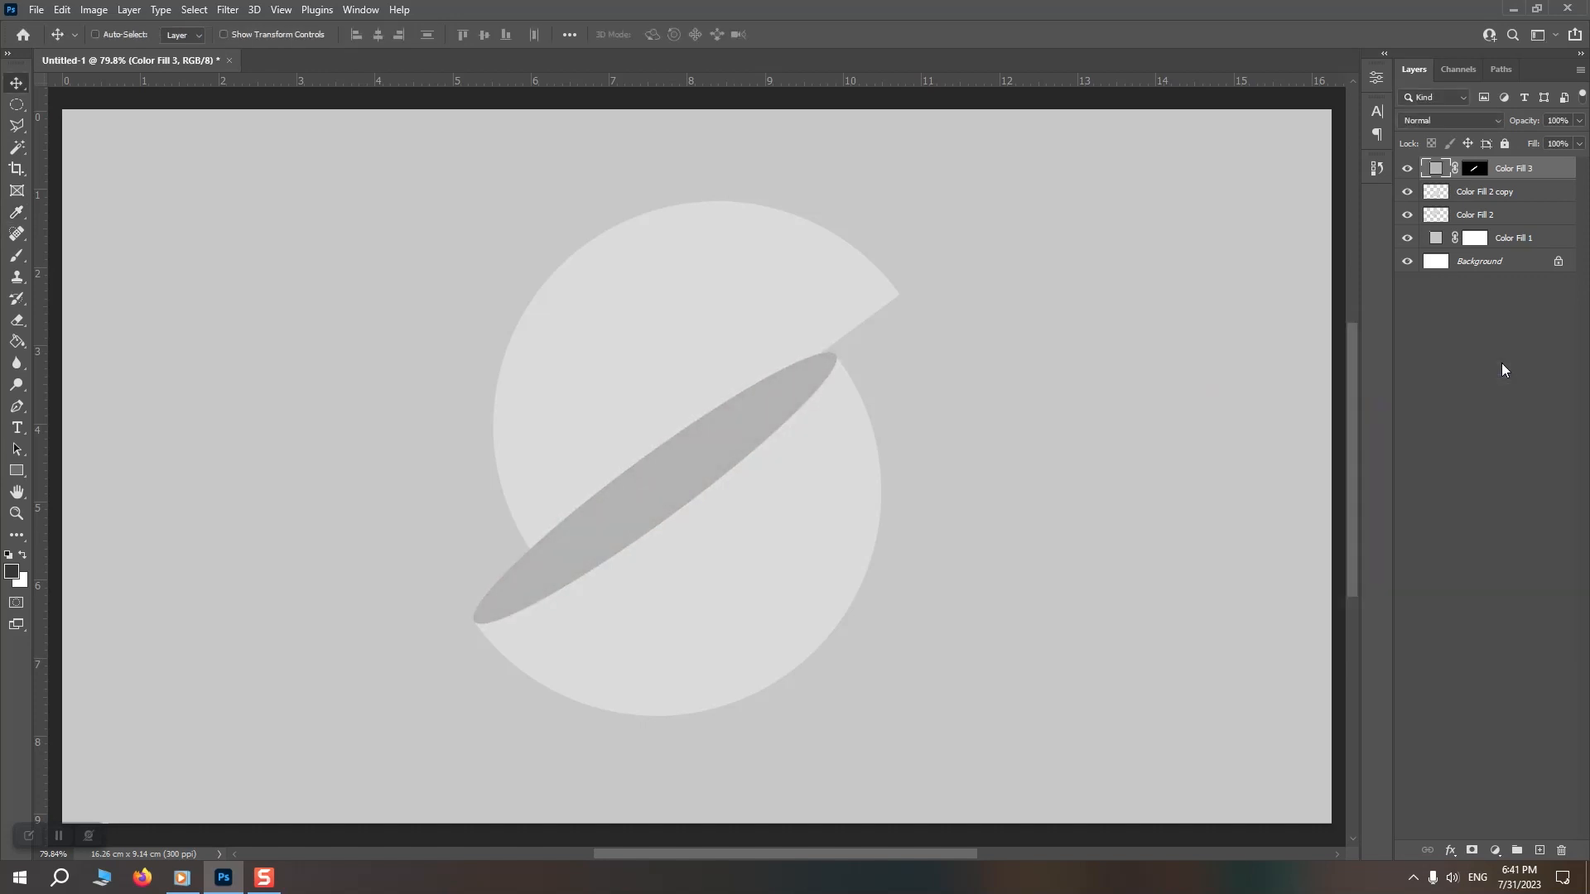
{"action": "left_click", "coordinate": [1507, 193], "text": "shift"}
{"action": "left_click_drag", "start_coordinate": [1507, 194], "coordinate": [1507, 230]}
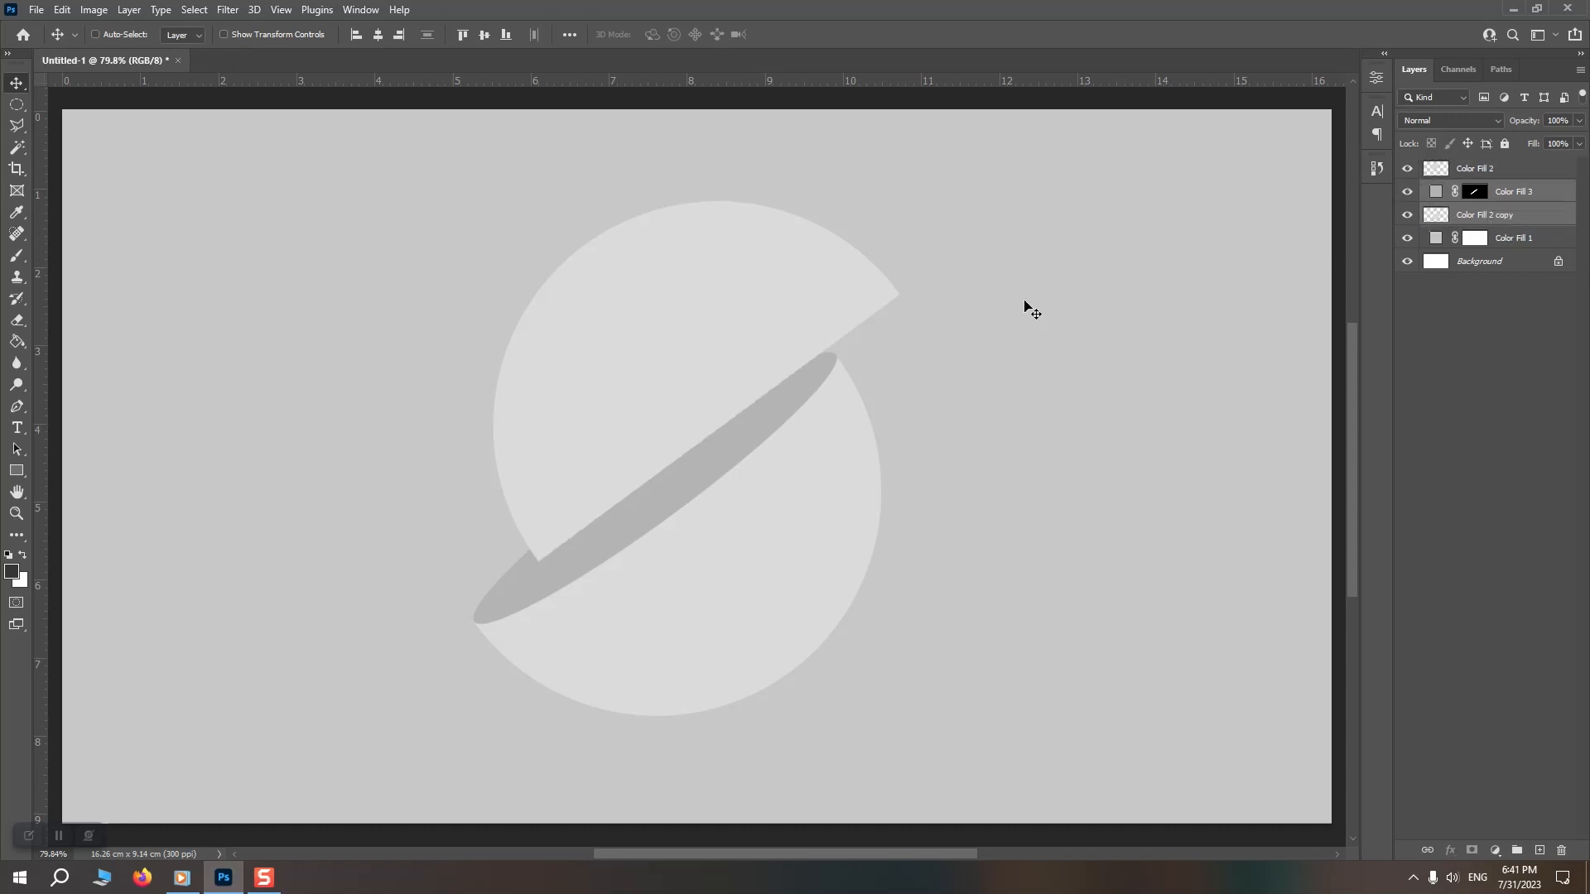
- Rotate the upper half-circle slightly counter-clockwise and shift it up and right along the ellipse
{"action": "left_click", "coordinate": [1470, 180]}
{"action": "left_click_drag", "start_coordinate": [717, 344], "coordinate": [738, 334]}
{"action": "key", "text": "ctrl+t"}
{"action": "left_click_drag", "start_coordinate": [990, 380], "coordinate": [1001, 365]}
{"action": "key", "text": "Return"}
{"action": "left_click_drag", "start_coordinate": [832, 321], "coordinate": [876, 294]}
- Add a new layer directly above the grey ellipse and set up the Brush tool with a black foreground colour
{"action": "left_click", "coordinate": [1528, 195]}
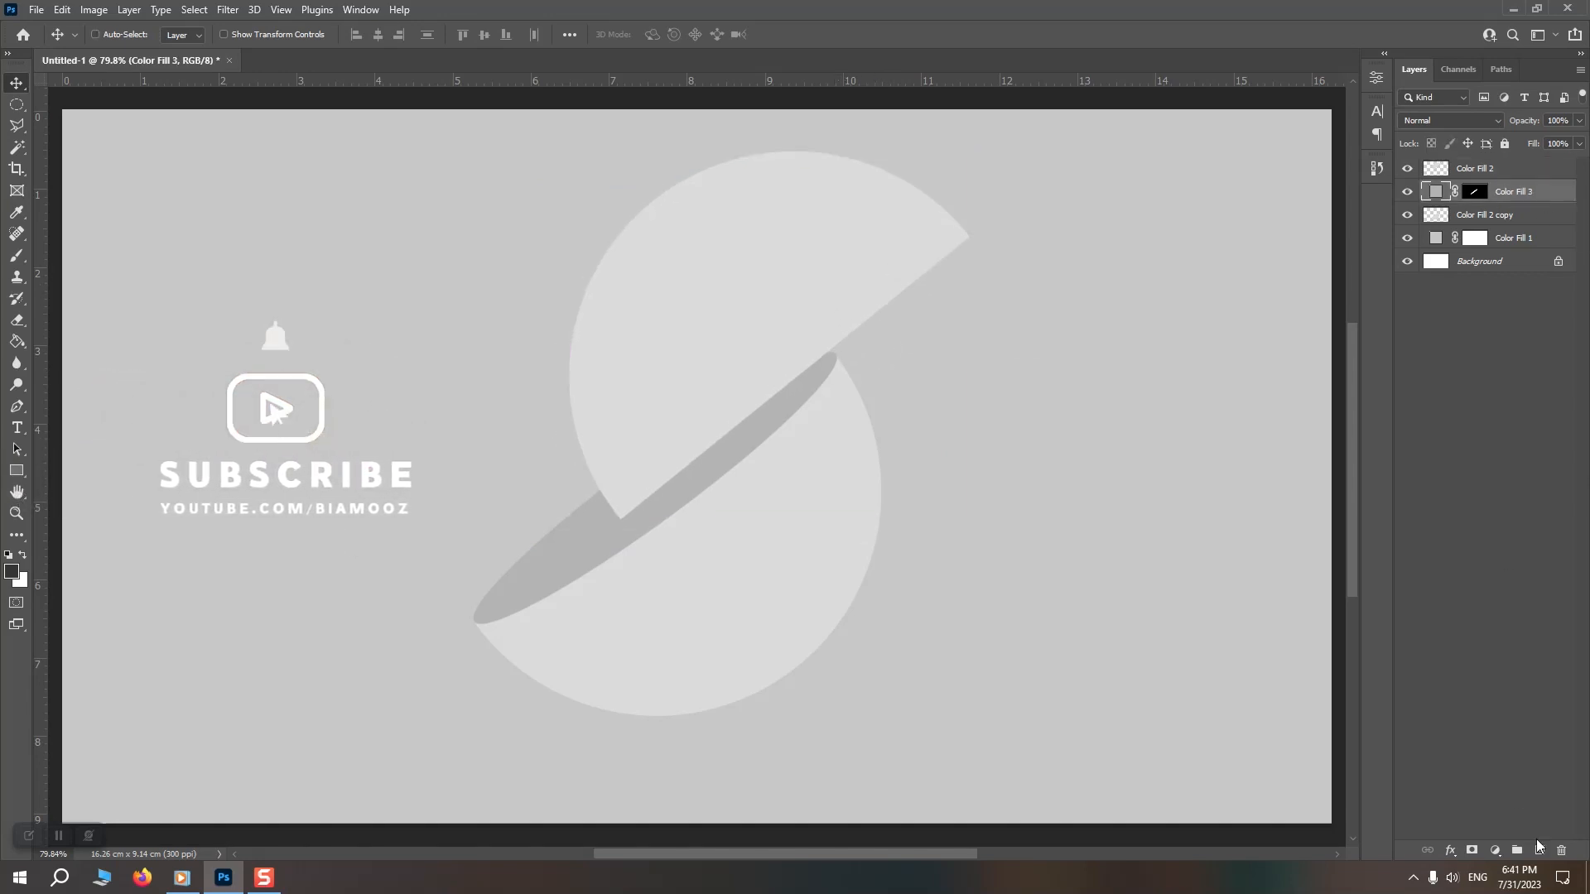
{"action": "left_click", "coordinate": [1539, 849]}
{"action": "left_click", "coordinate": [16, 256]}
{"action": "left_click", "coordinate": [12, 572]}
{"action": "left_click", "coordinate": [1151, 582]}
{"action": "left_click", "coordinate": [1526, 366]}
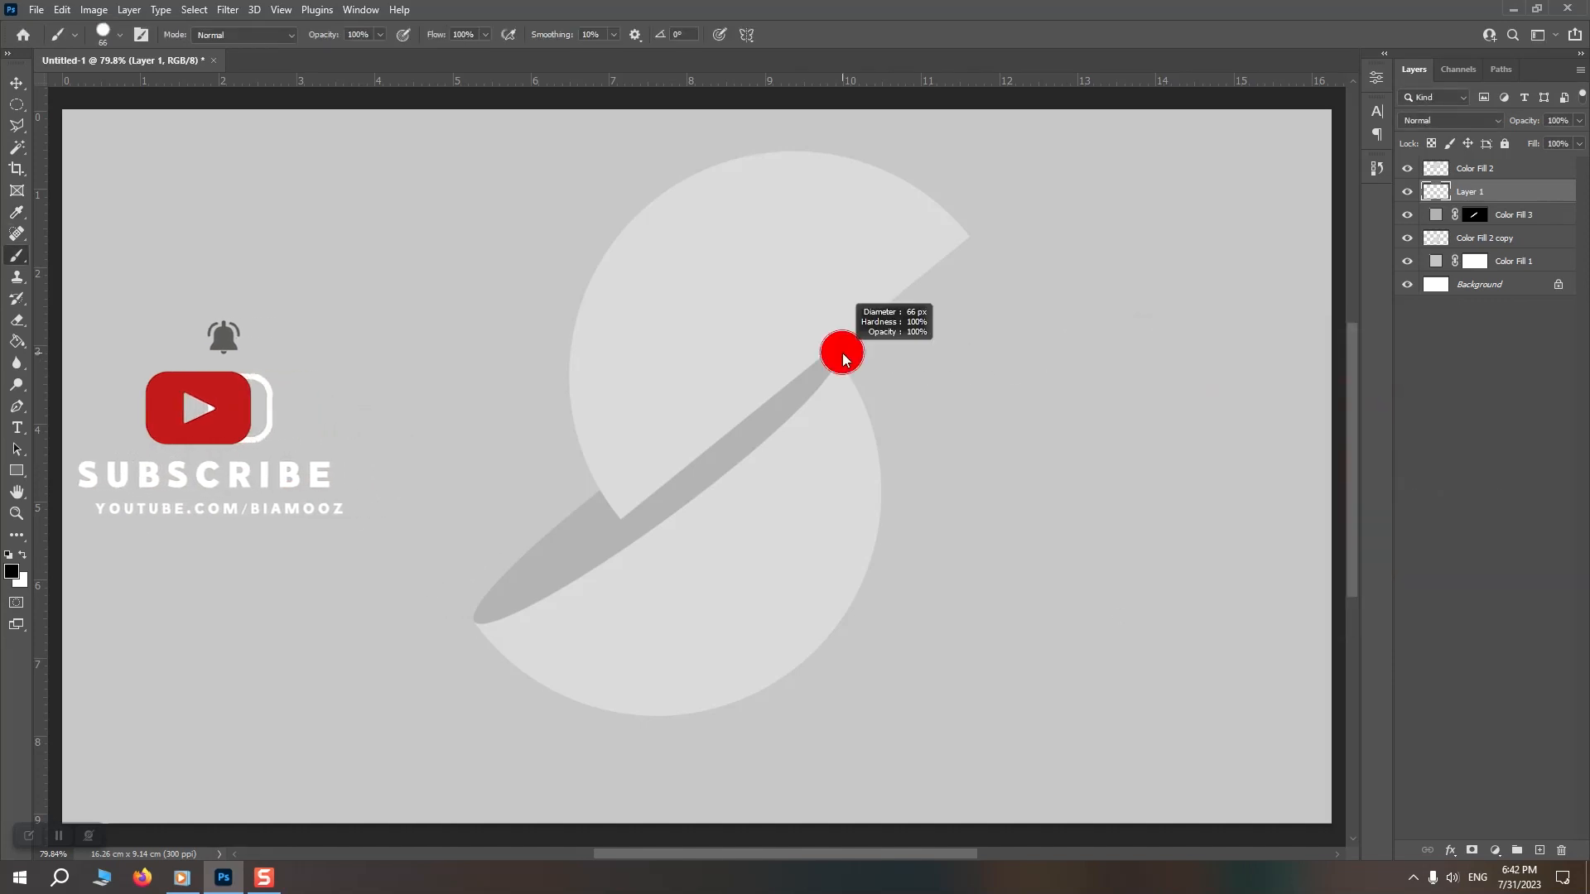
- Shape the brush tip into a flattened, soft-edged 131 px ellipse angled at 41°
{"action": "right_click", "coordinate": [869, 358]}
{"action": "left_click_drag", "start_coordinate": [915, 411], "coordinate": [914, 407]}
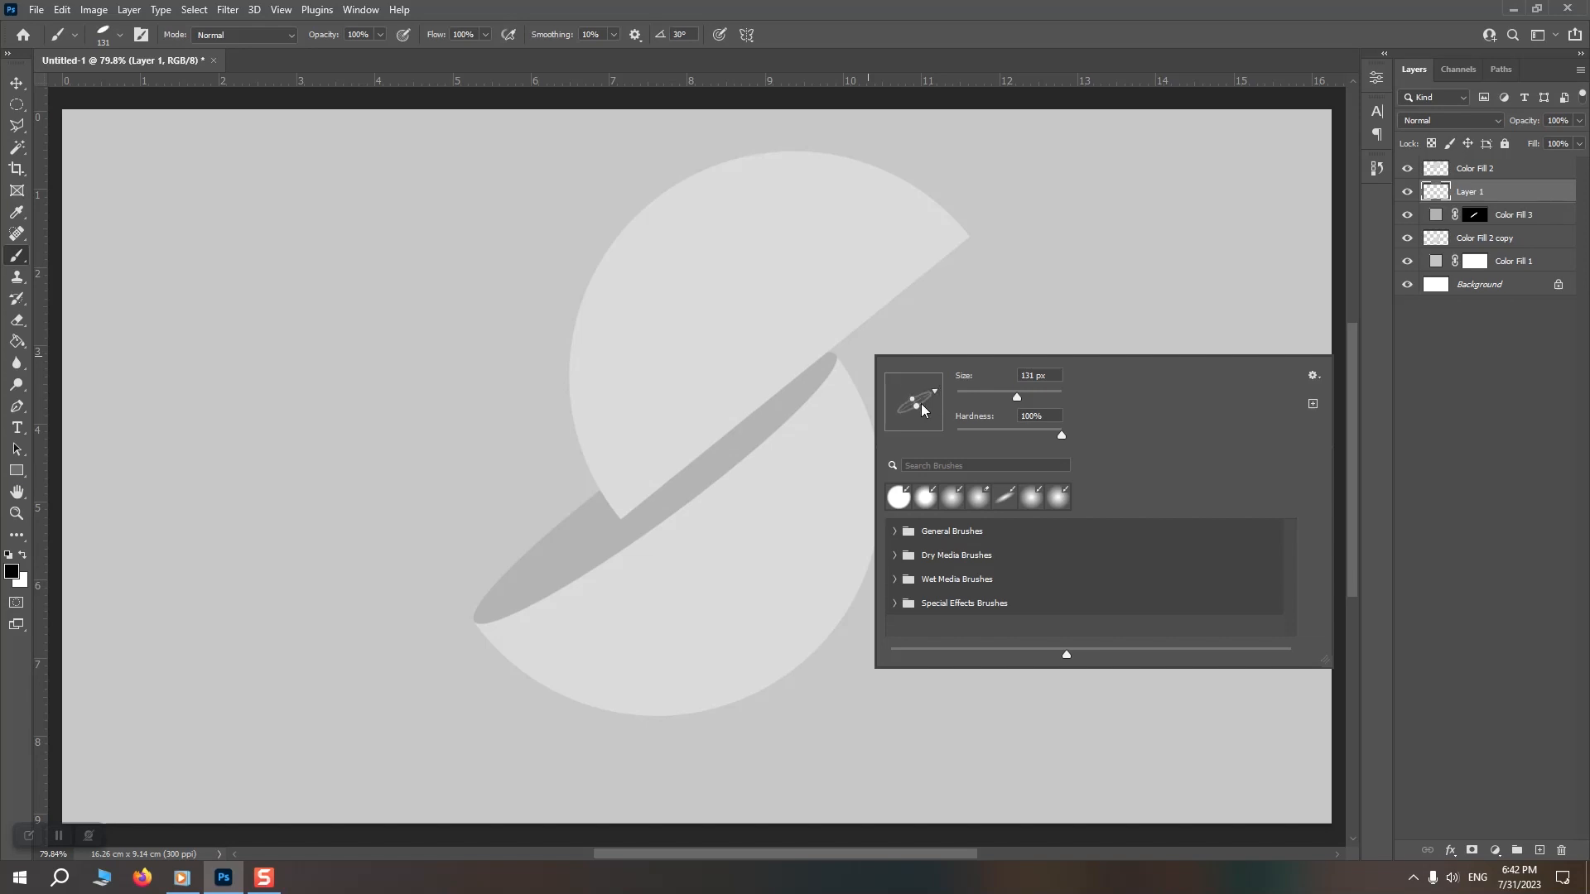
{"action": "left_click_drag", "start_coordinate": [934, 391], "coordinate": [934, 385]}
{"action": "left_click", "coordinate": [800, 372]}
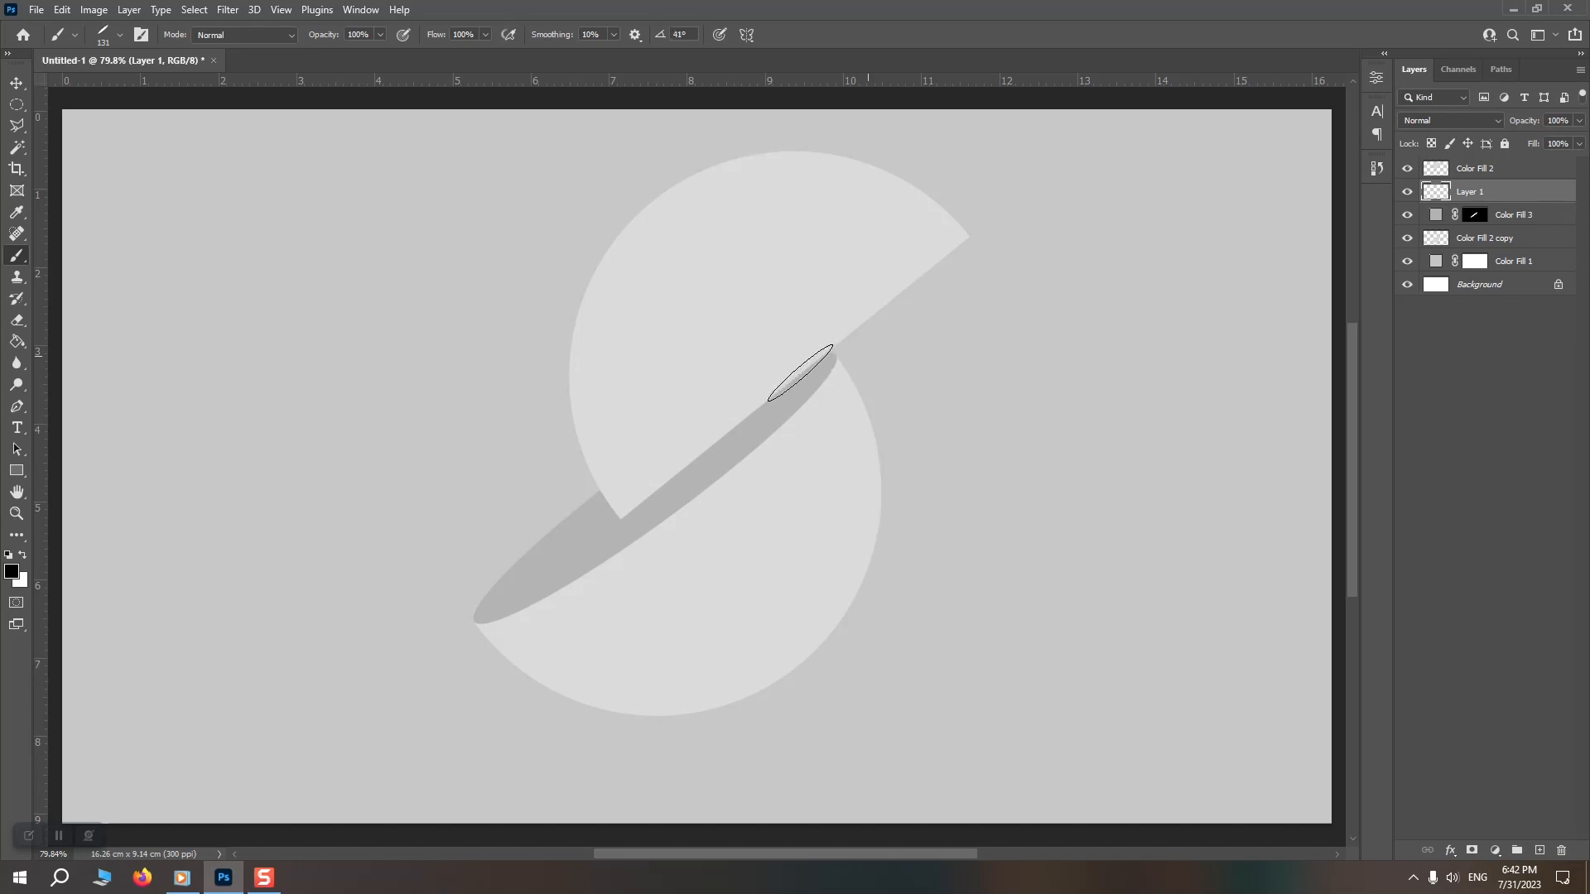
{"action": "right_click", "coordinate": [871, 400]}
- Paint a straight black shadow along the upper half's cut edge and lower the shadow layer's opacity to 72%
{"action": "left_click", "coordinate": [837, 365]}
{"action": "key", "text": "shift"}
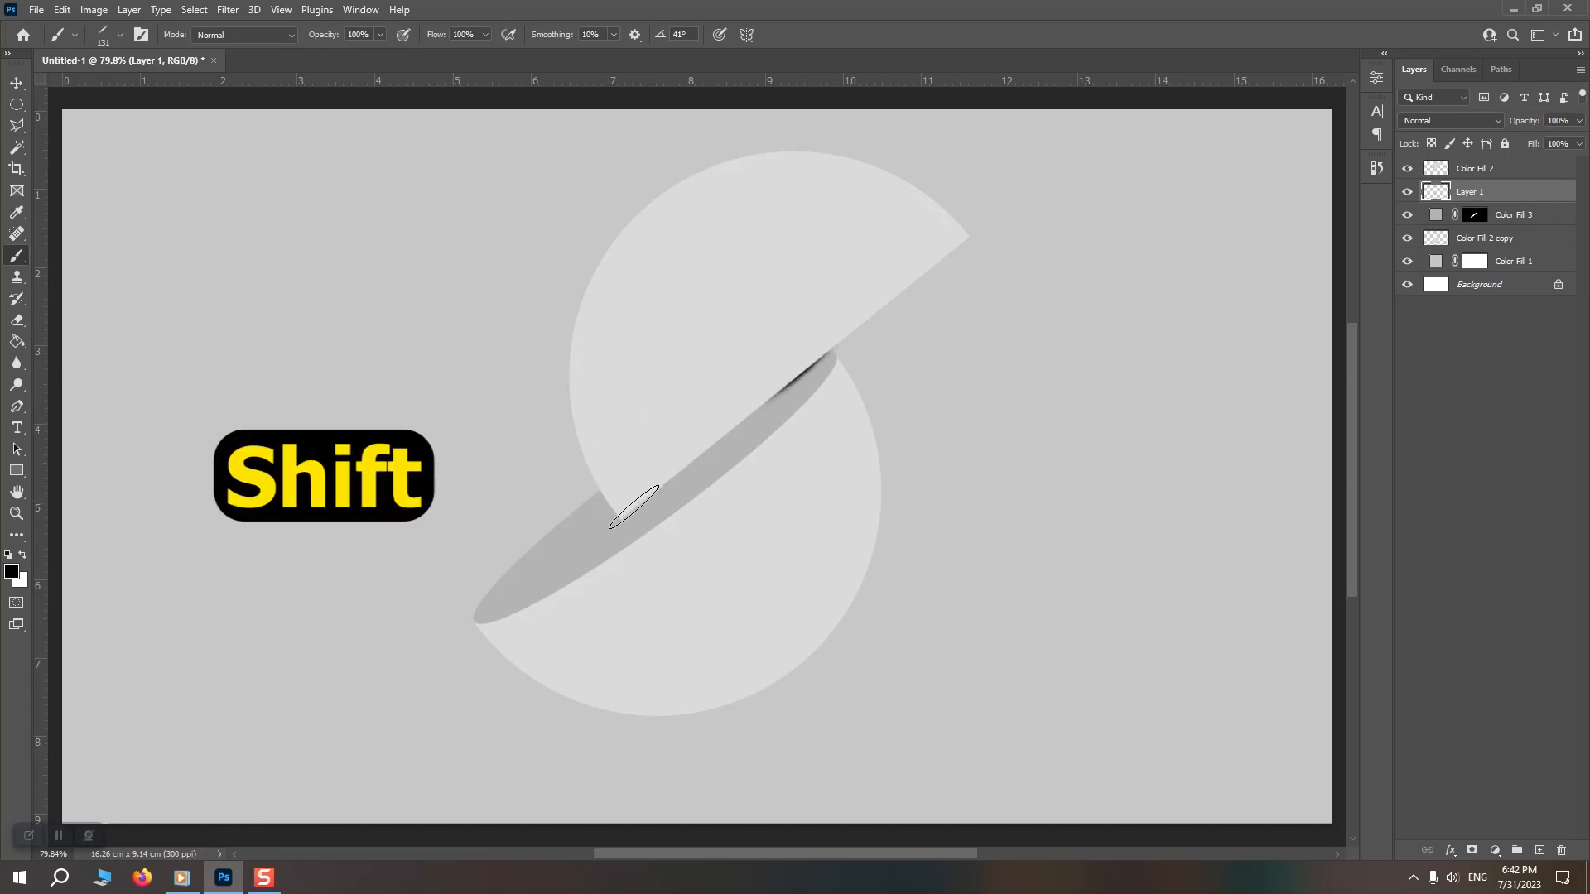
{"action": "left_click", "coordinate": [633, 506], "text": "shift"}
{"action": "left_click_drag", "start_coordinate": [1564, 143], "coordinate": [1548, 141]}
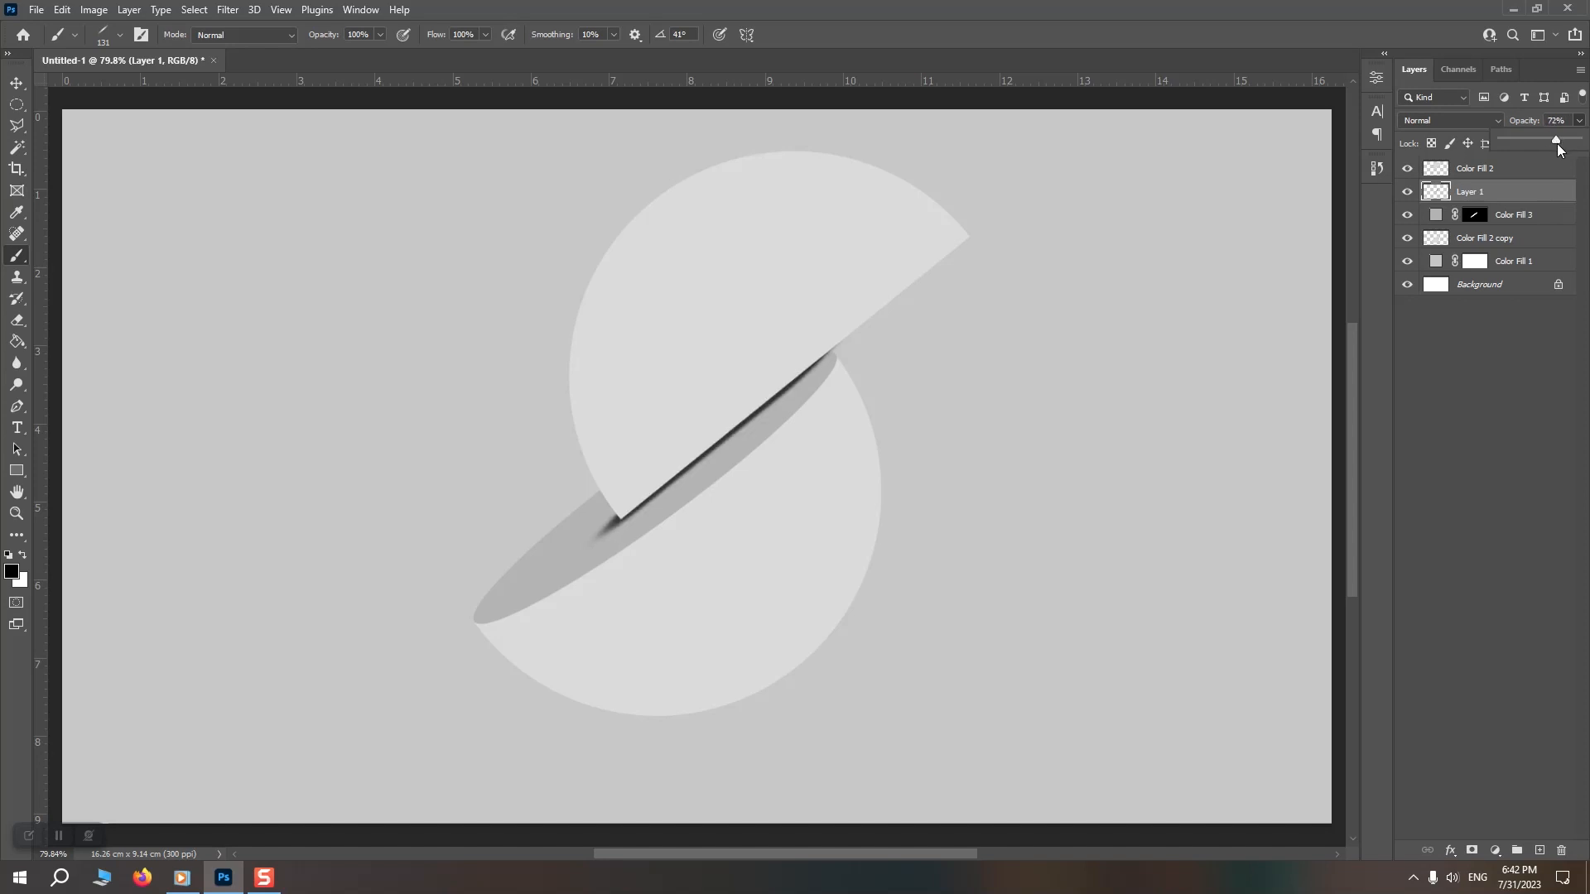
- On the upper half's layer, outline its sharp lower-left tip with a curved Pen path and convert the path to a selection
{"action": "scroll", "coordinate": [650, 499], "scroll_direction": "up", "scroll_amount": 8}
{"action": "left_click_drag", "start_coordinate": [674, 428], "coordinate": [623, 491]}
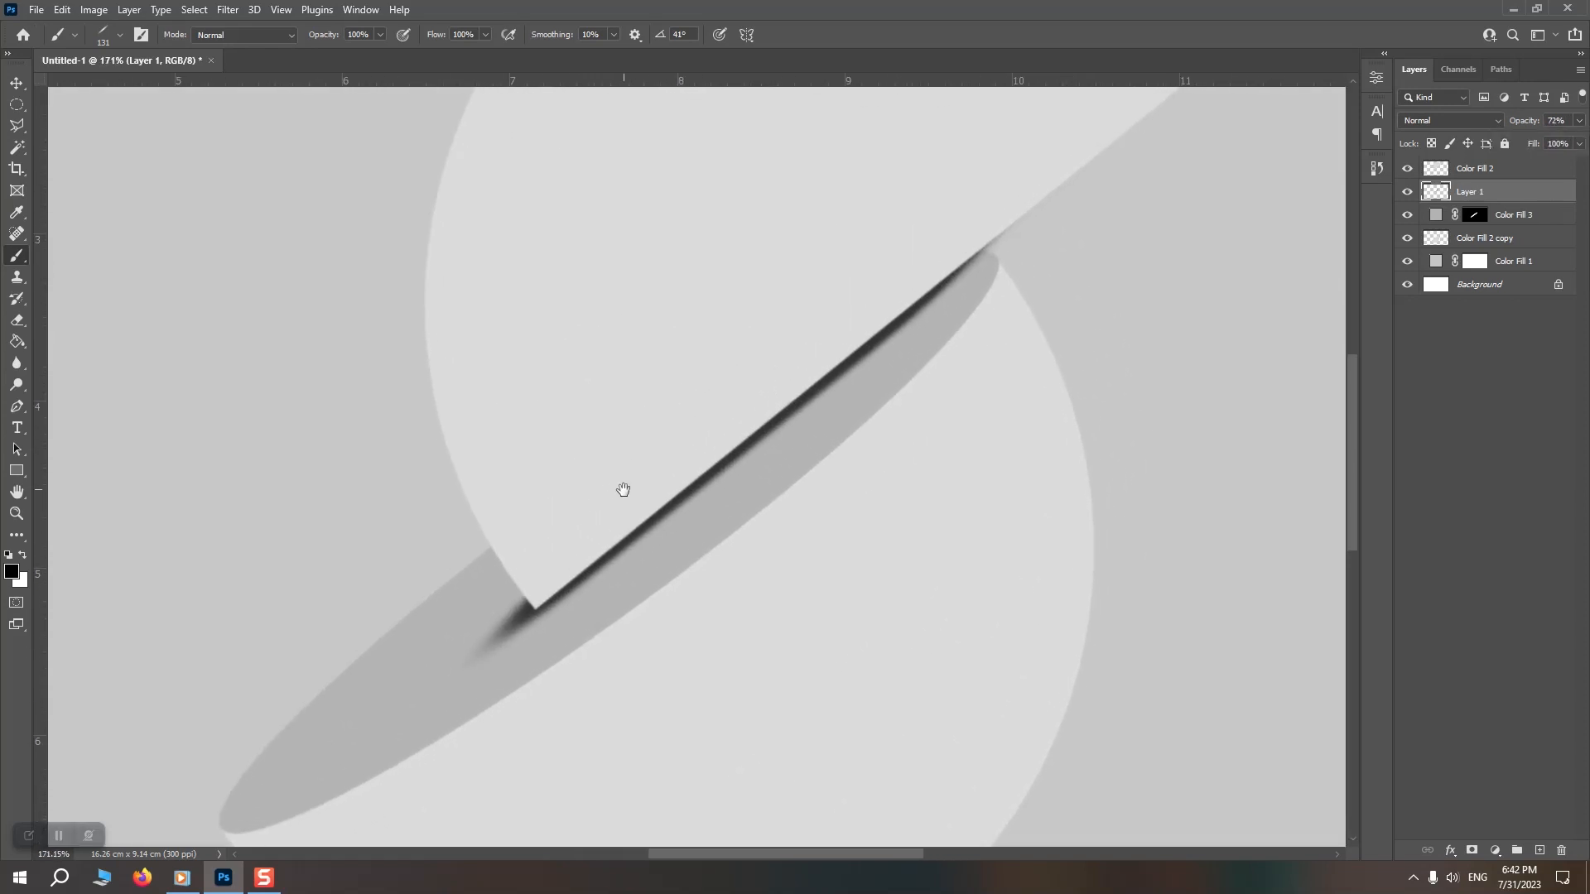
{"action": "left_click", "coordinate": [1479, 174]}
{"action": "key", "text": "v"}
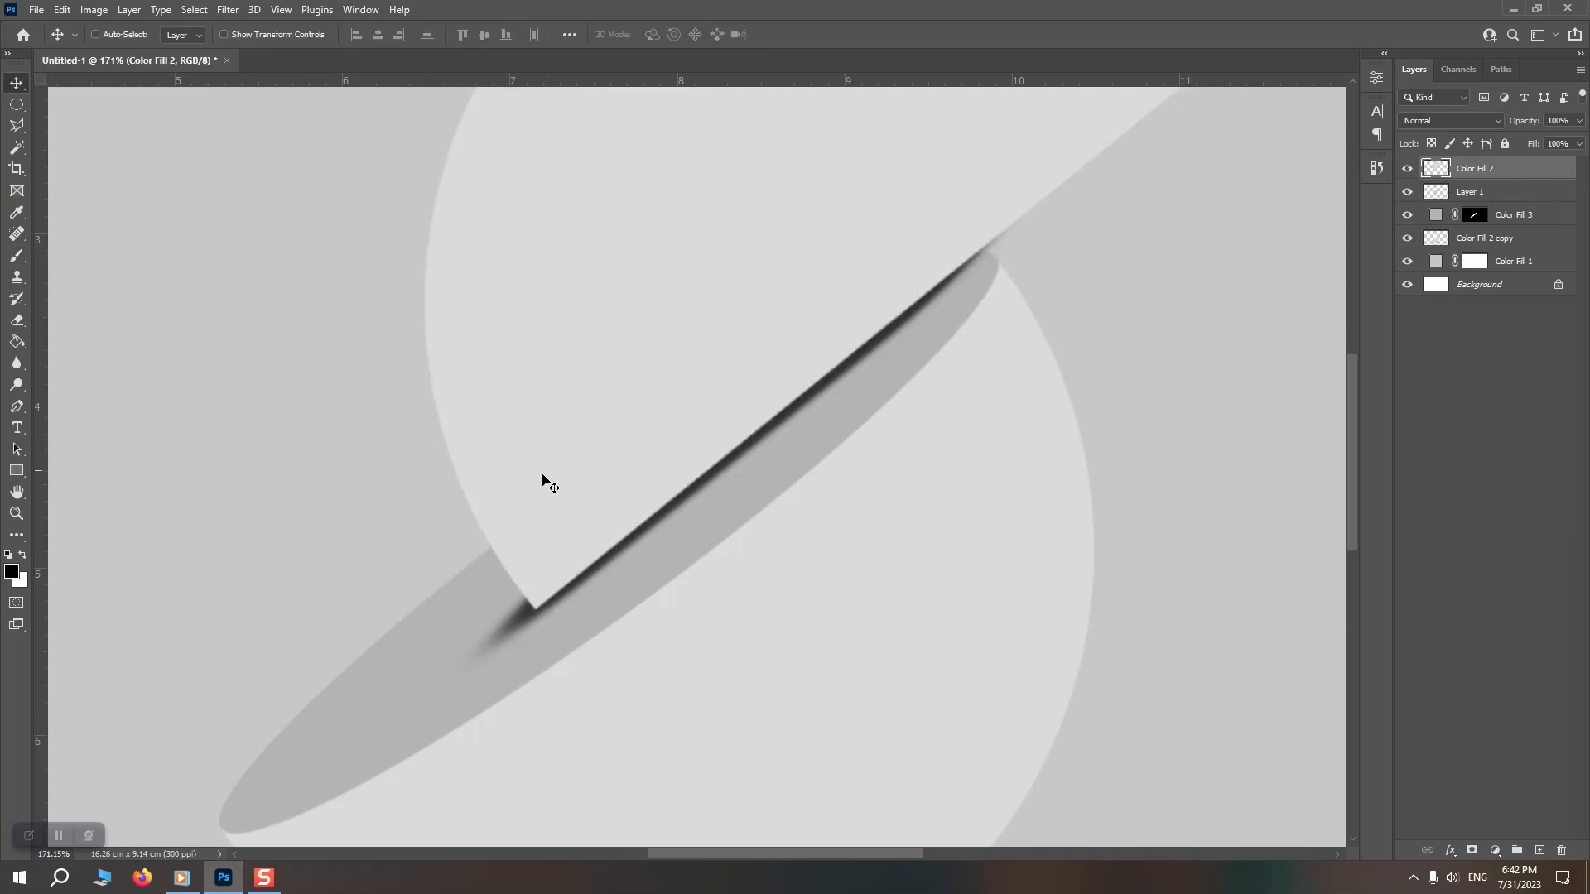
{"action": "scroll", "coordinate": [513, 591], "scroll_direction": "up", "scroll_amount": 7}
{"action": "left_click_drag", "start_coordinate": [538, 563], "coordinate": [461, 449]}
{"action": "left_click", "coordinate": [17, 406]}
{"action": "left_click", "coordinate": [375, 357]}
{"action": "left_click_drag", "start_coordinate": [612, 429], "coordinate": [795, 349]}
{"action": "left_click", "coordinate": [808, 649]}
{"action": "left_click", "coordinate": [630, 720]}
{"action": "left_click", "coordinate": [386, 689]}
{"action": "left_click", "coordinate": [334, 537]}
{"action": "left_click", "coordinate": [374, 357]}
{"action": "key", "text": "ctrl+Return"}
- Erase the selected lower-left tip of the upper half to leave a rounded corner, and deselect
{"action": "left_click", "coordinate": [17, 256]}
{"action": "left_click", "coordinate": [17, 105]}
{"action": "left_click", "coordinate": [16, 407]}
{"action": "left_click", "coordinate": [16, 321]}
{"action": "left_click_drag", "start_coordinate": [451, 496], "coordinate": [549, 475]}
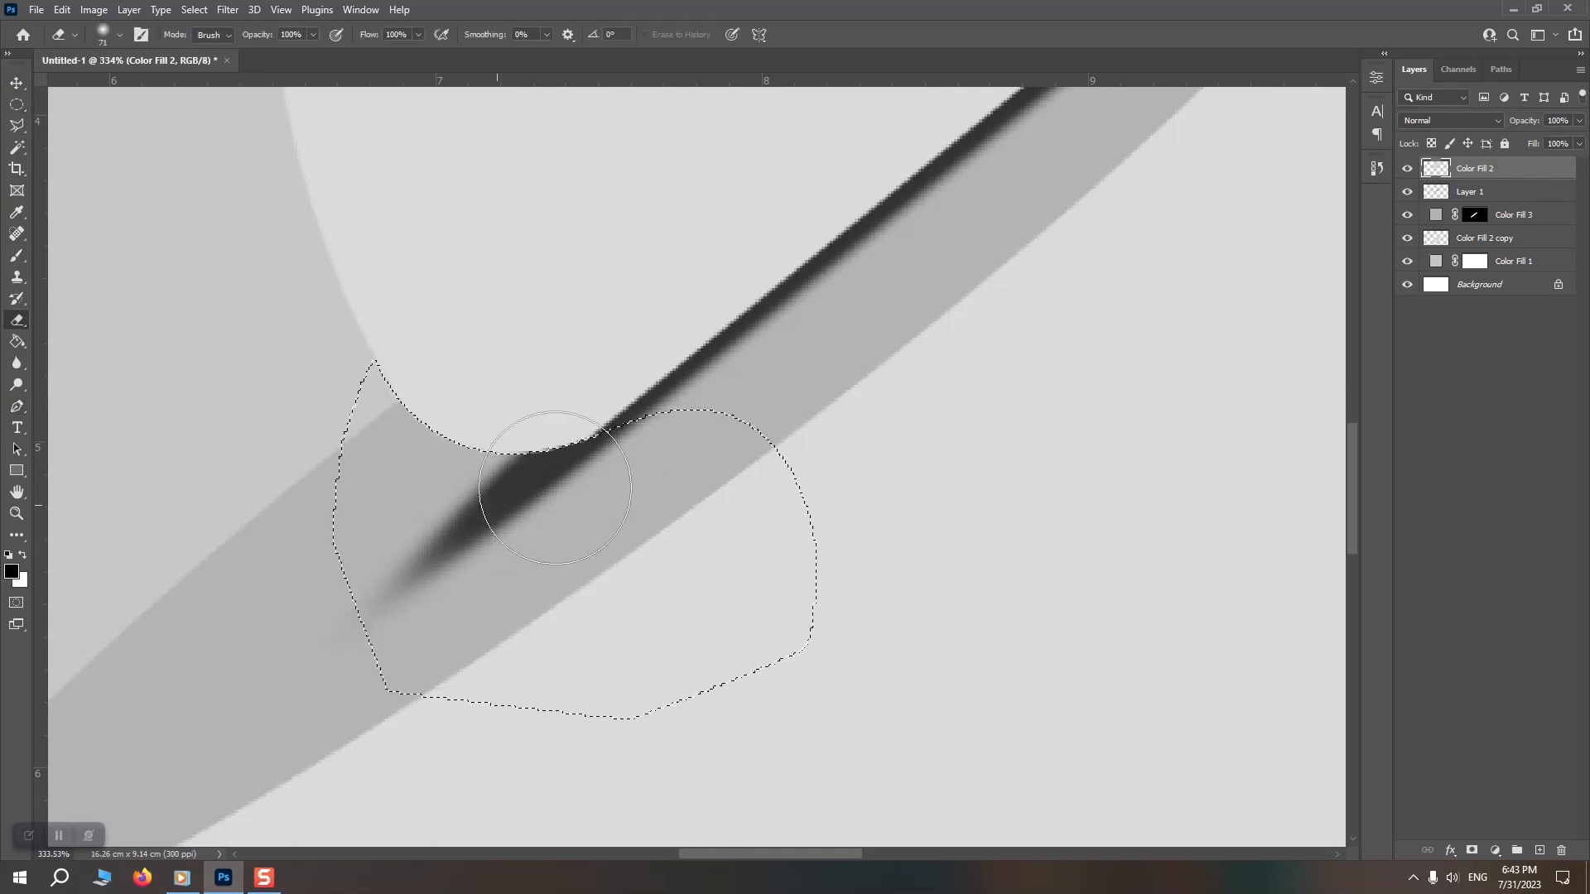
{"action": "key", "text": "ctrl+d"}
- Round the upper half's sharp right tip by outlining it with a curved Pen path, converting it to a selection, and deleting it
{"action": "scroll", "coordinate": [727, 319], "scroll_direction": "down", "scroll_amount": 5}
{"action": "left_click_drag", "start_coordinate": [768, 257], "coordinate": [550, 487]}
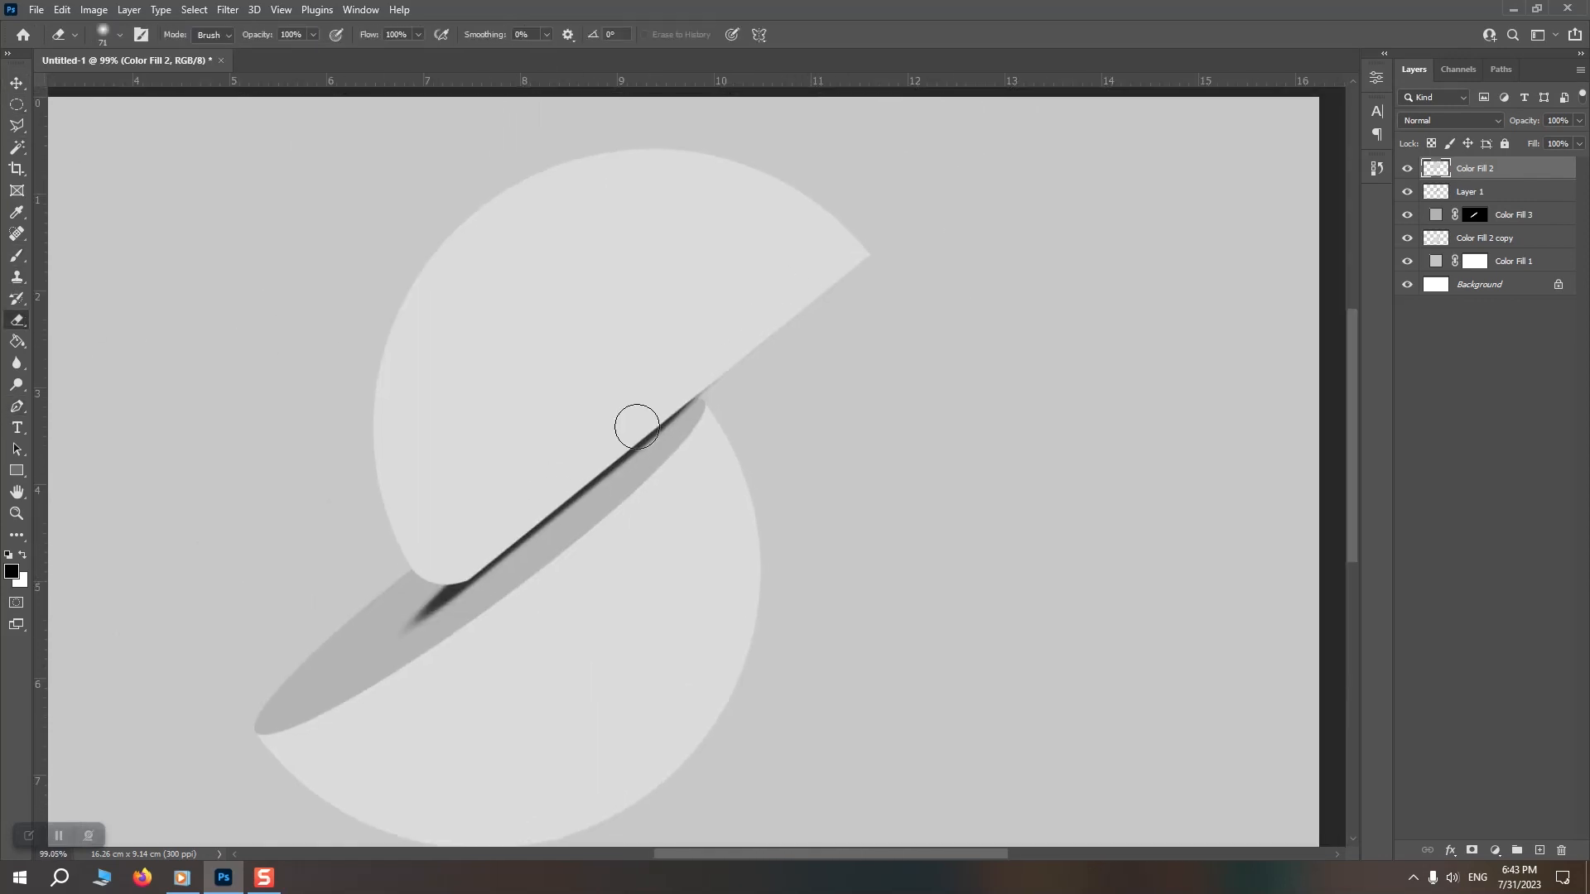
{"action": "scroll", "coordinate": [860, 238], "scroll_direction": "up", "scroll_amount": 5}
{"action": "key", "text": "p"}
{"action": "left_click_drag", "start_coordinate": [800, 441], "coordinate": [771, 426]}
{"action": "left_click_drag", "start_coordinate": [844, 356], "coordinate": [824, 365]}
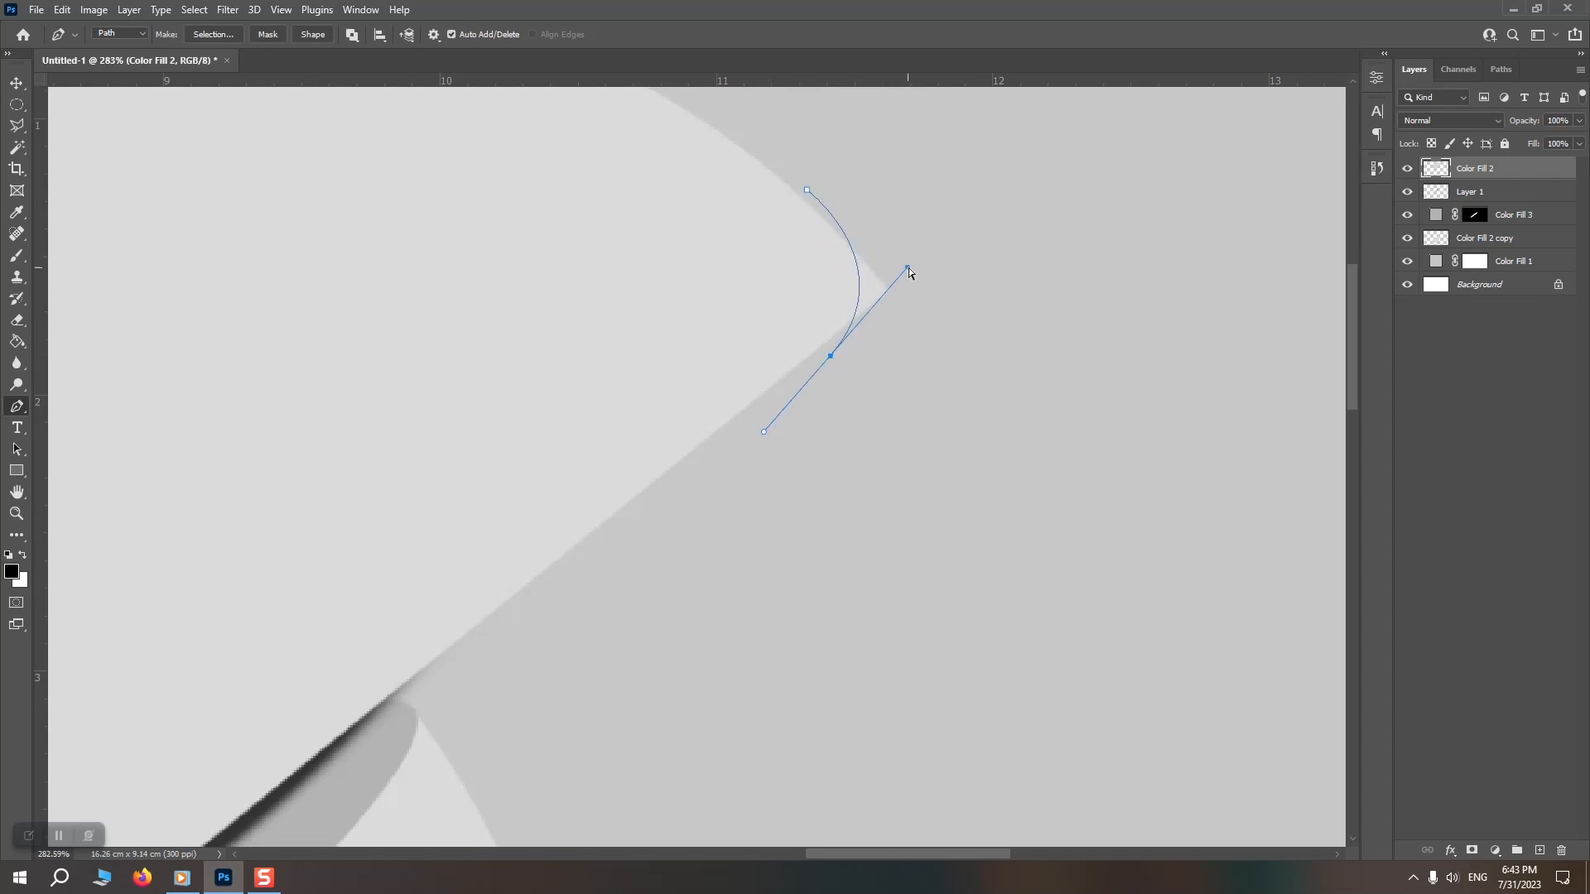
{"action": "left_click", "coordinate": [1039, 255]}
{"action": "left_click", "coordinate": [967, 176]}
{"action": "left_click", "coordinate": [872, 173]}
{"action": "left_click", "coordinate": [804, 194]}
{"action": "key", "text": "ctrl+Return"}
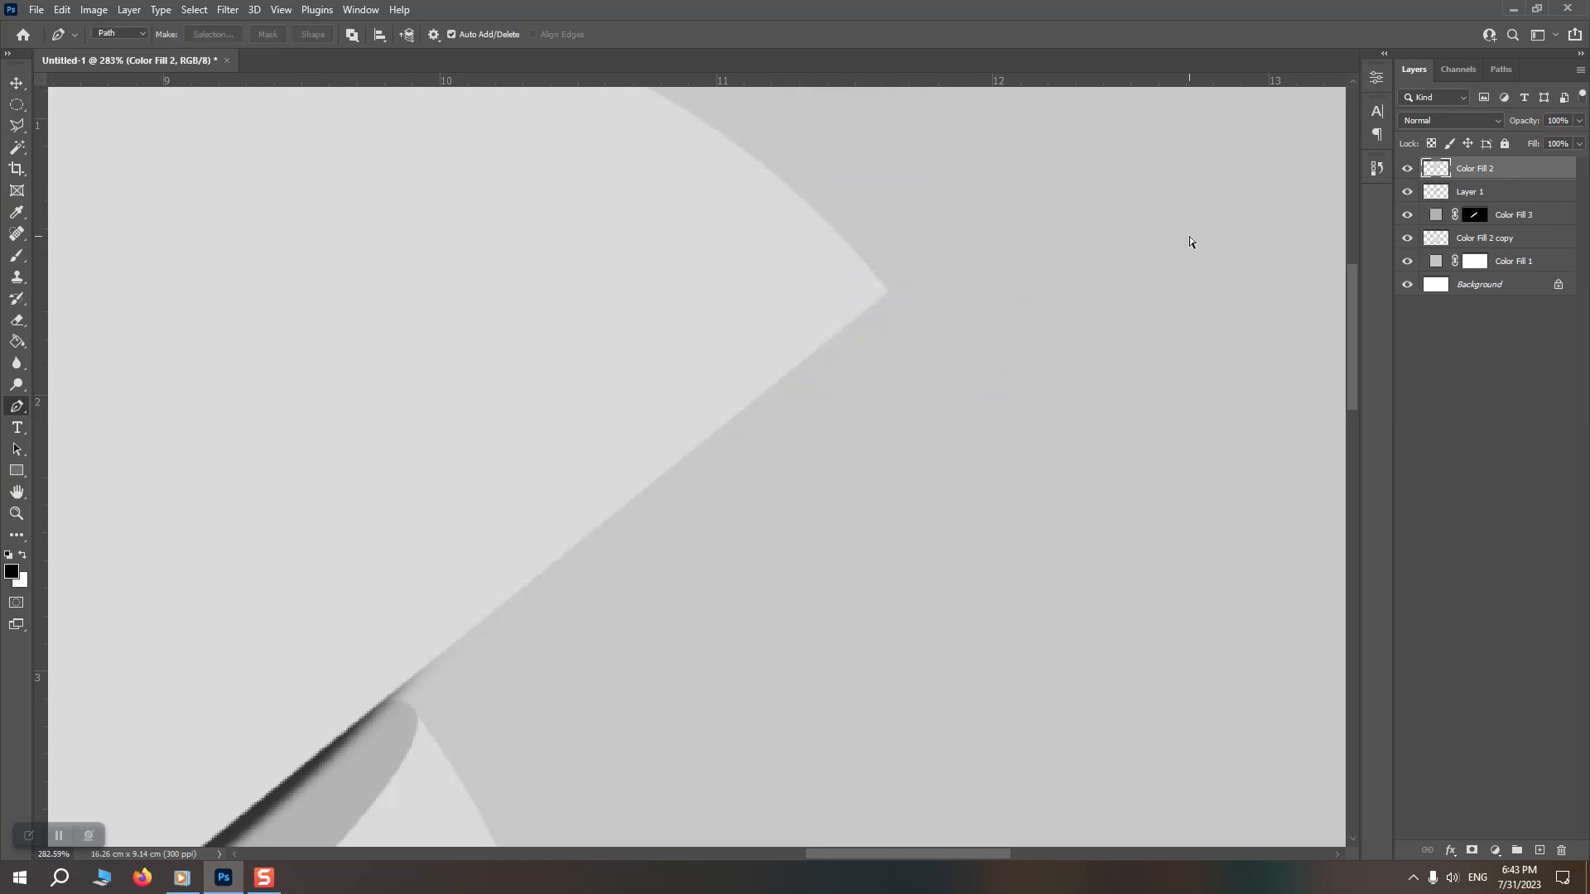
{"action": "key", "text": "Delete"}
{"action": "key", "text": "ctrl+d"}
- Try to move the upper half slightly closer to the lower half
{"action": "scroll", "coordinate": [841, 373], "scroll_direction": "down", "scroll_amount": 6}
{"action": "scroll", "coordinate": [624, 343], "scroll_direction": "up", "scroll_amount": 2}
{"action": "scroll", "coordinate": [634, 331], "scroll_direction": "down", "scroll_amount": 2}
{"action": "left_click_drag", "start_coordinate": [641, 320], "coordinate": [699, 308]}
{"action": "key", "text": "v"}
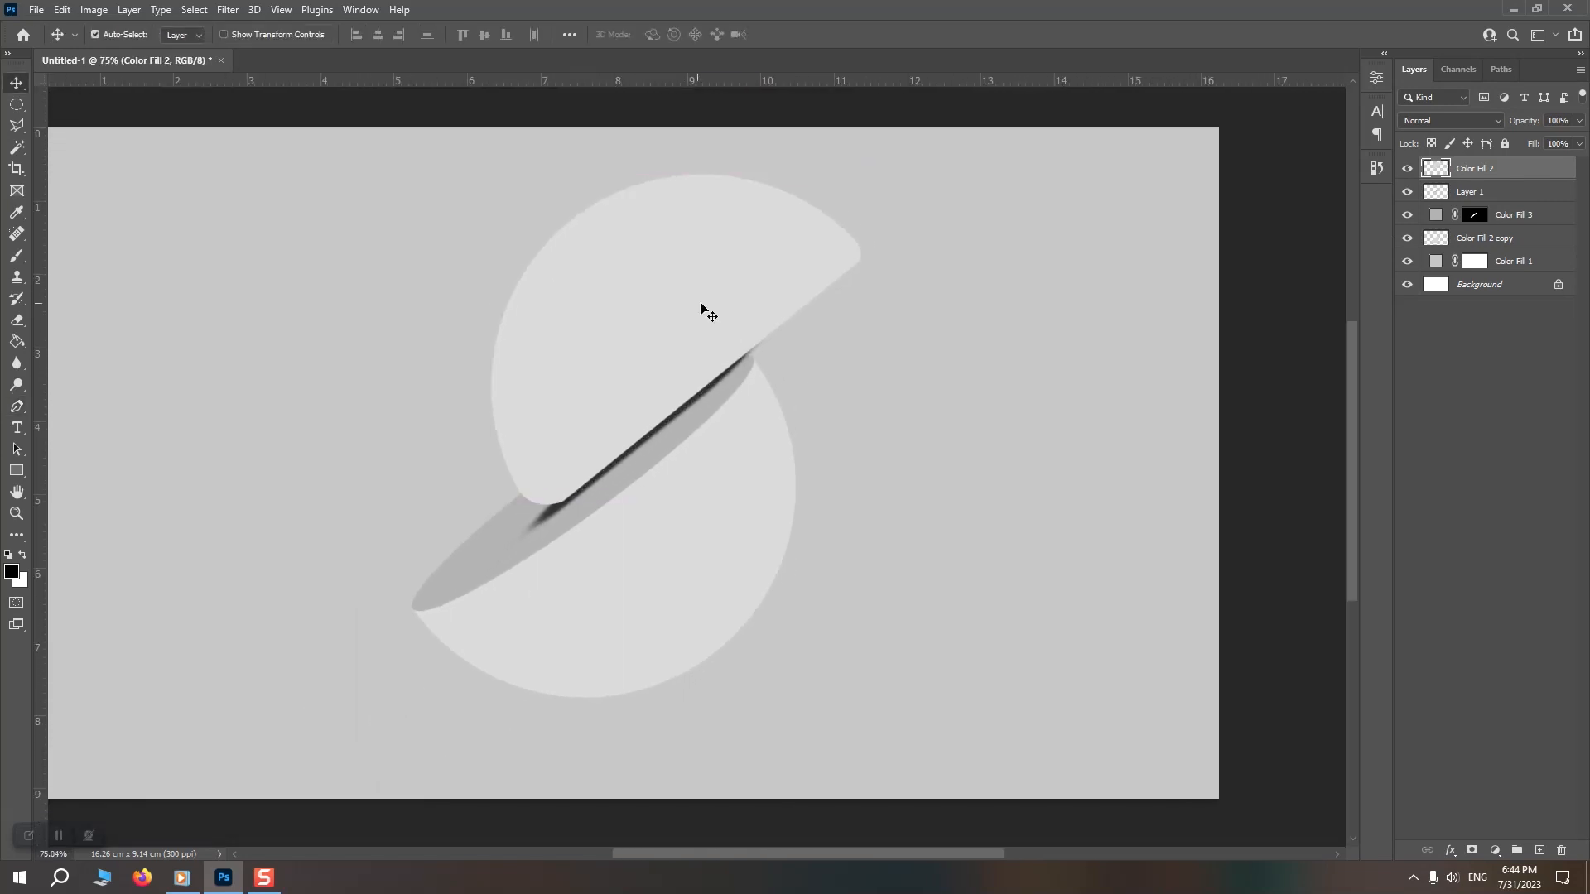
{"action": "key", "text": "ctrl+z"}
- Load the upper half's outline as a selection, add a new layer above it and make white the foreground colour
{"action": "left_click", "coordinate": [1436, 168], "text": "ctrl"}
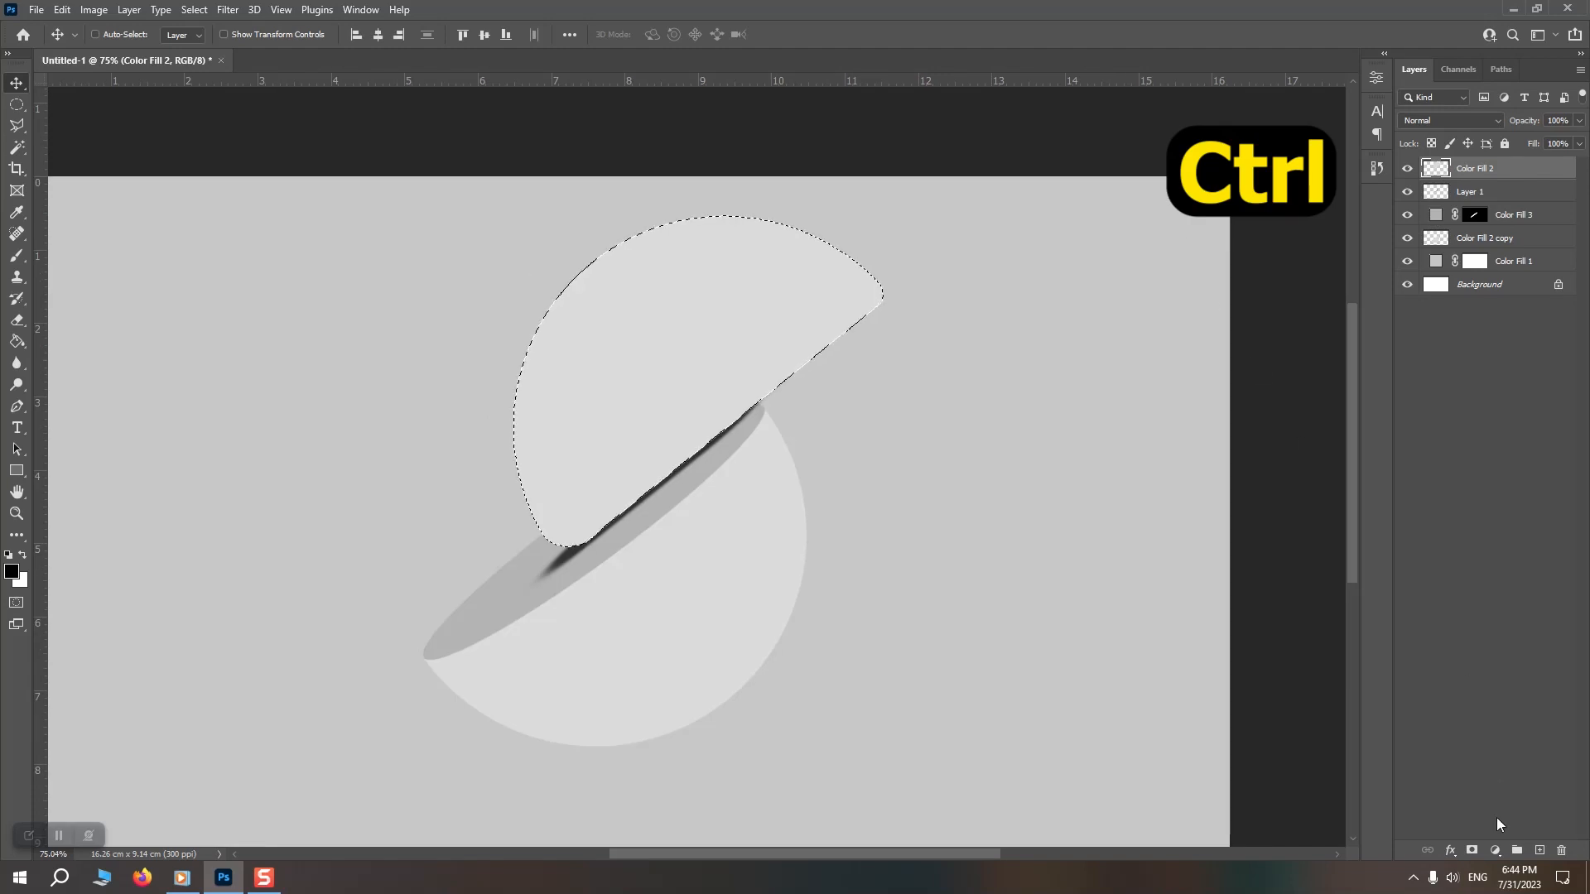
{"action": "left_click", "coordinate": [1540, 851]}
{"action": "key", "text": "x"}
{"action": "left_click", "coordinate": [12, 571]}
{"action": "key", "text": "Return"}
- Paint white highlights with a soft 286 px brush along the upper half's curved outer edge
{"action": "key", "text": "b"}
{"action": "left_click", "coordinate": [890, 275]}
{"action": "key", "text": "ctrl+z"}
{"action": "right_click", "coordinate": [936, 280]}
{"action": "left_click", "coordinate": [913, 261]}
{"action": "mouse_move", "coordinate": [918, 280]}
{"action": "left_mouse_down"}
{"action": "mouse_move", "coordinate": [936, 286]}
{"action": "mouse_move", "coordinate": [947, 250]}
{"action": "mouse_move", "coordinate": [858, 198]}
{"action": "mouse_move", "coordinate": [781, 179]}
{"action": "left_mouse_up"}
{"action": "left_click", "coordinate": [914, 278]}
{"action": "left_click_drag", "start_coordinate": [872, 230], "coordinate": [915, 274]}
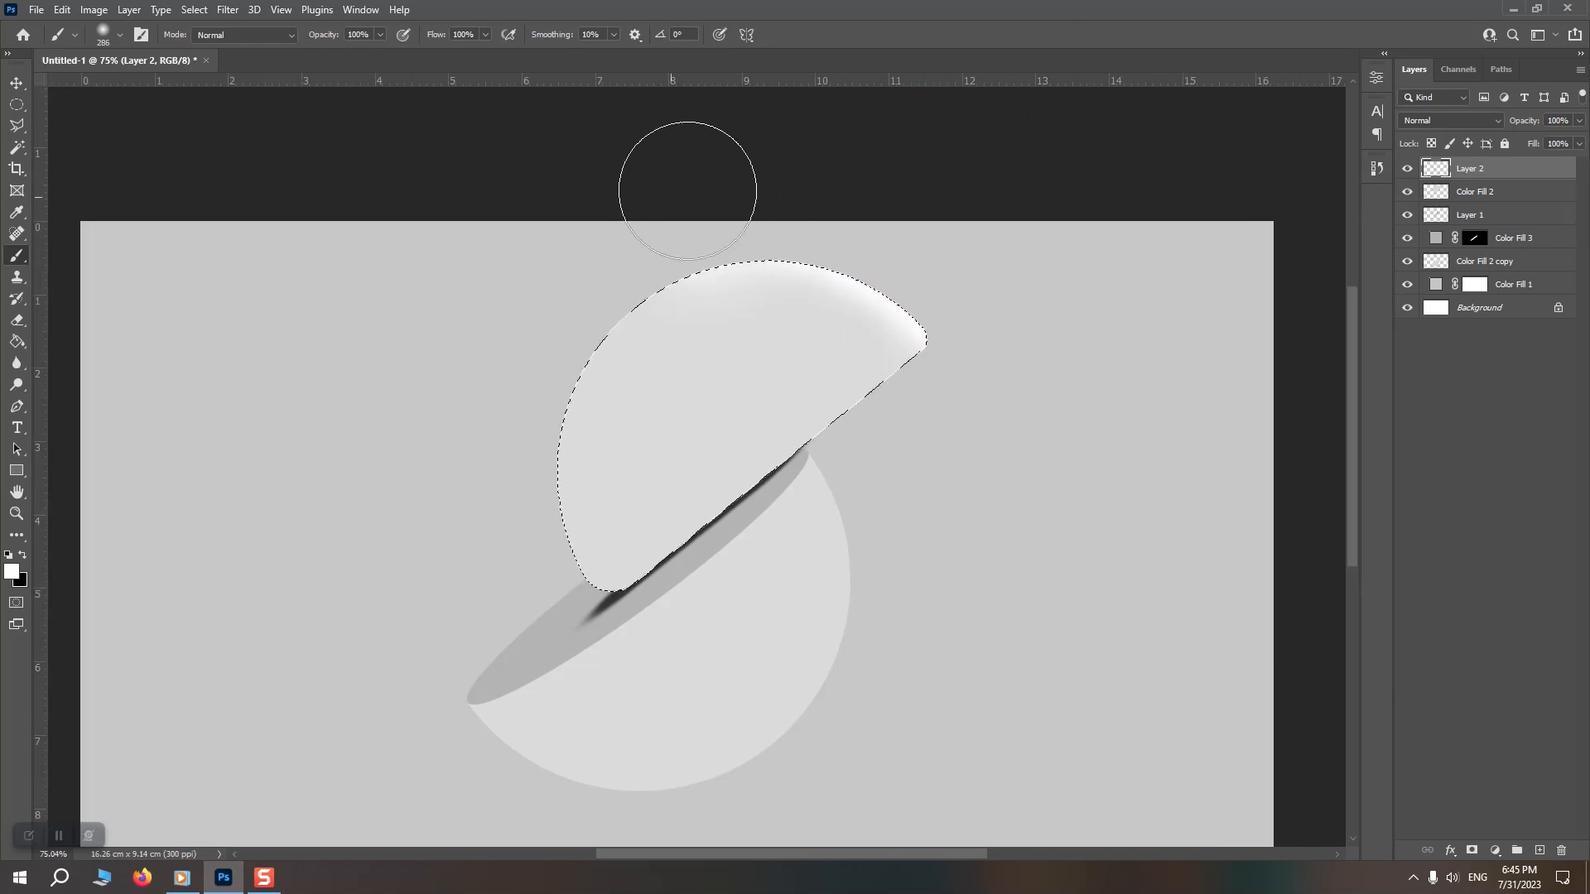
{"action": "mouse_move", "coordinate": [522, 272]}
{"action": "left_mouse_down"}
{"action": "mouse_move", "coordinate": [480, 532]}
{"action": "mouse_move", "coordinate": [513, 595]}
{"action": "left_mouse_up"}
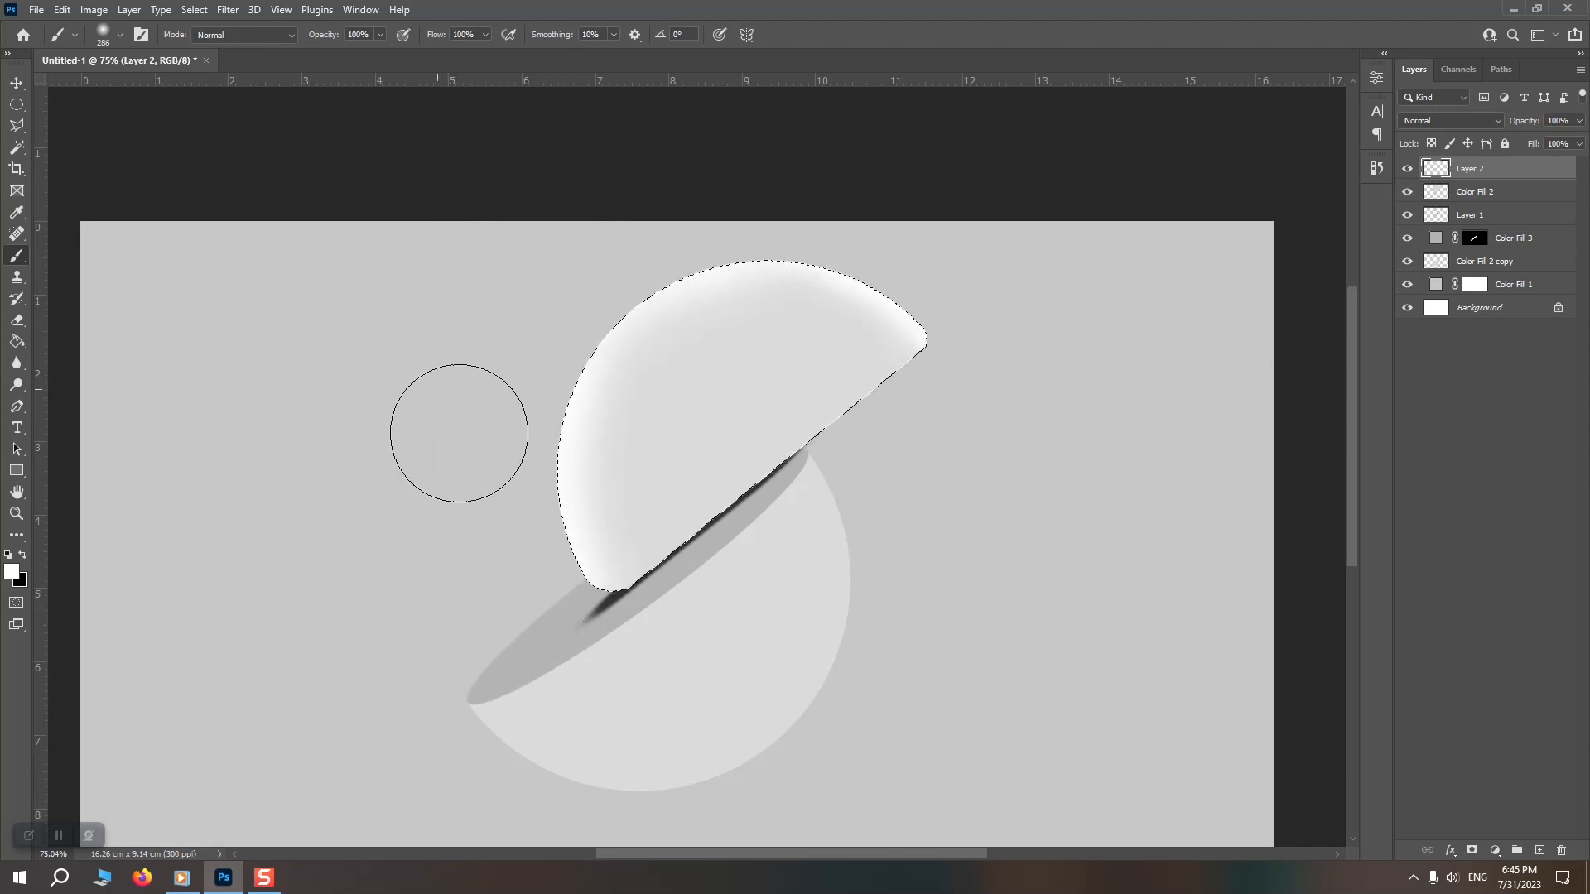
- Add another layer with soft black shading inside the upper half's lower-left end, and clear the selection
{"action": "left_click", "coordinate": [1538, 848]}
{"action": "left_click", "coordinate": [25, 554]}
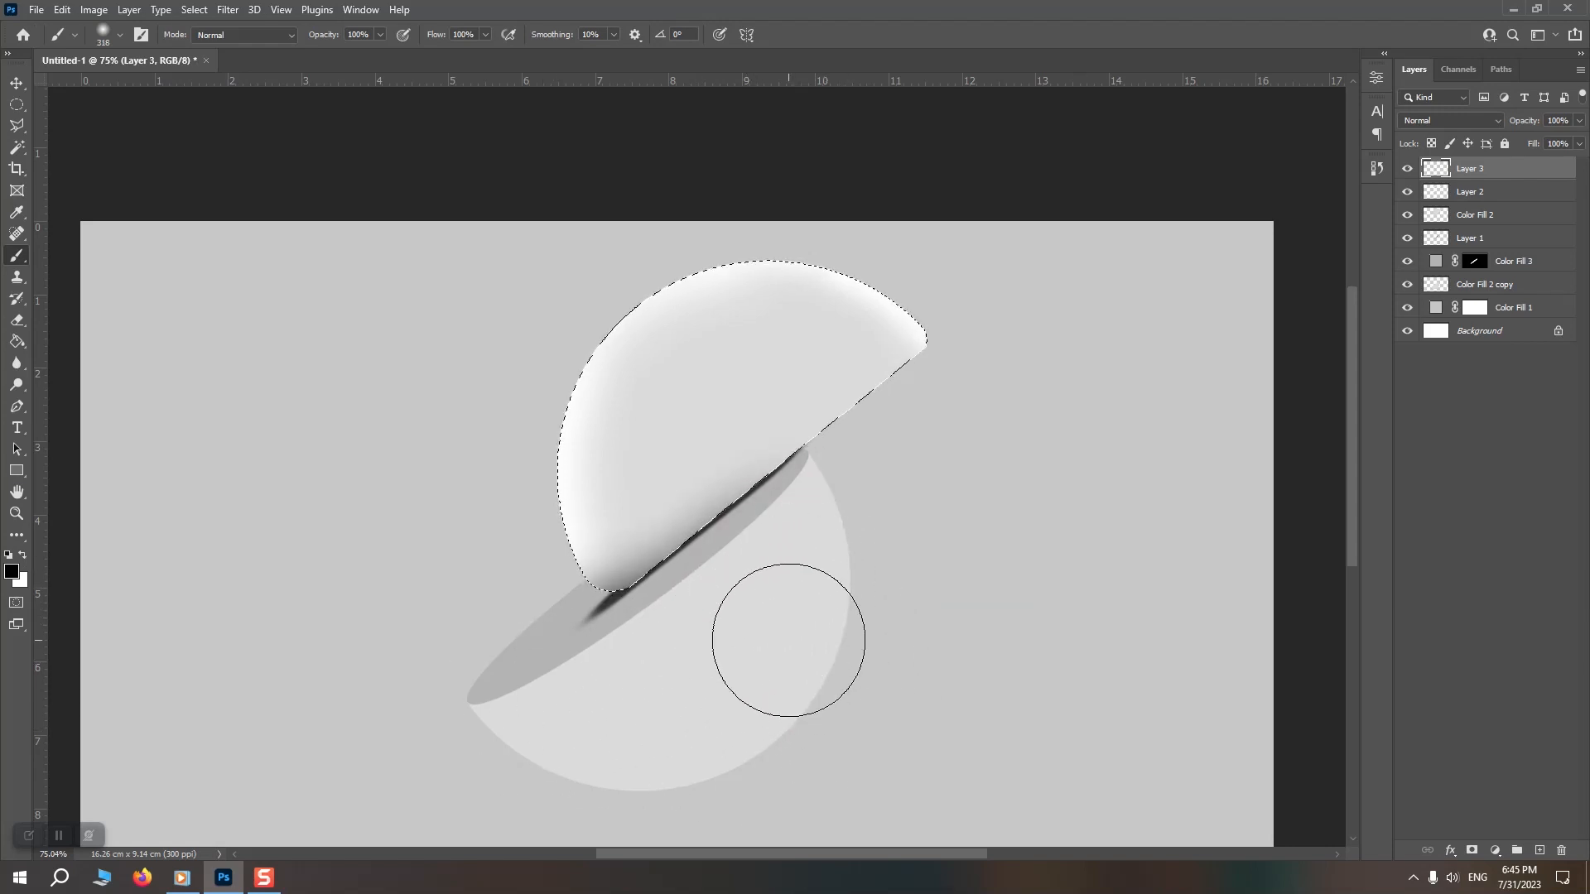
{"action": "key", "text": "bracketright"}
{"action": "left_click", "coordinate": [1467, 195]}
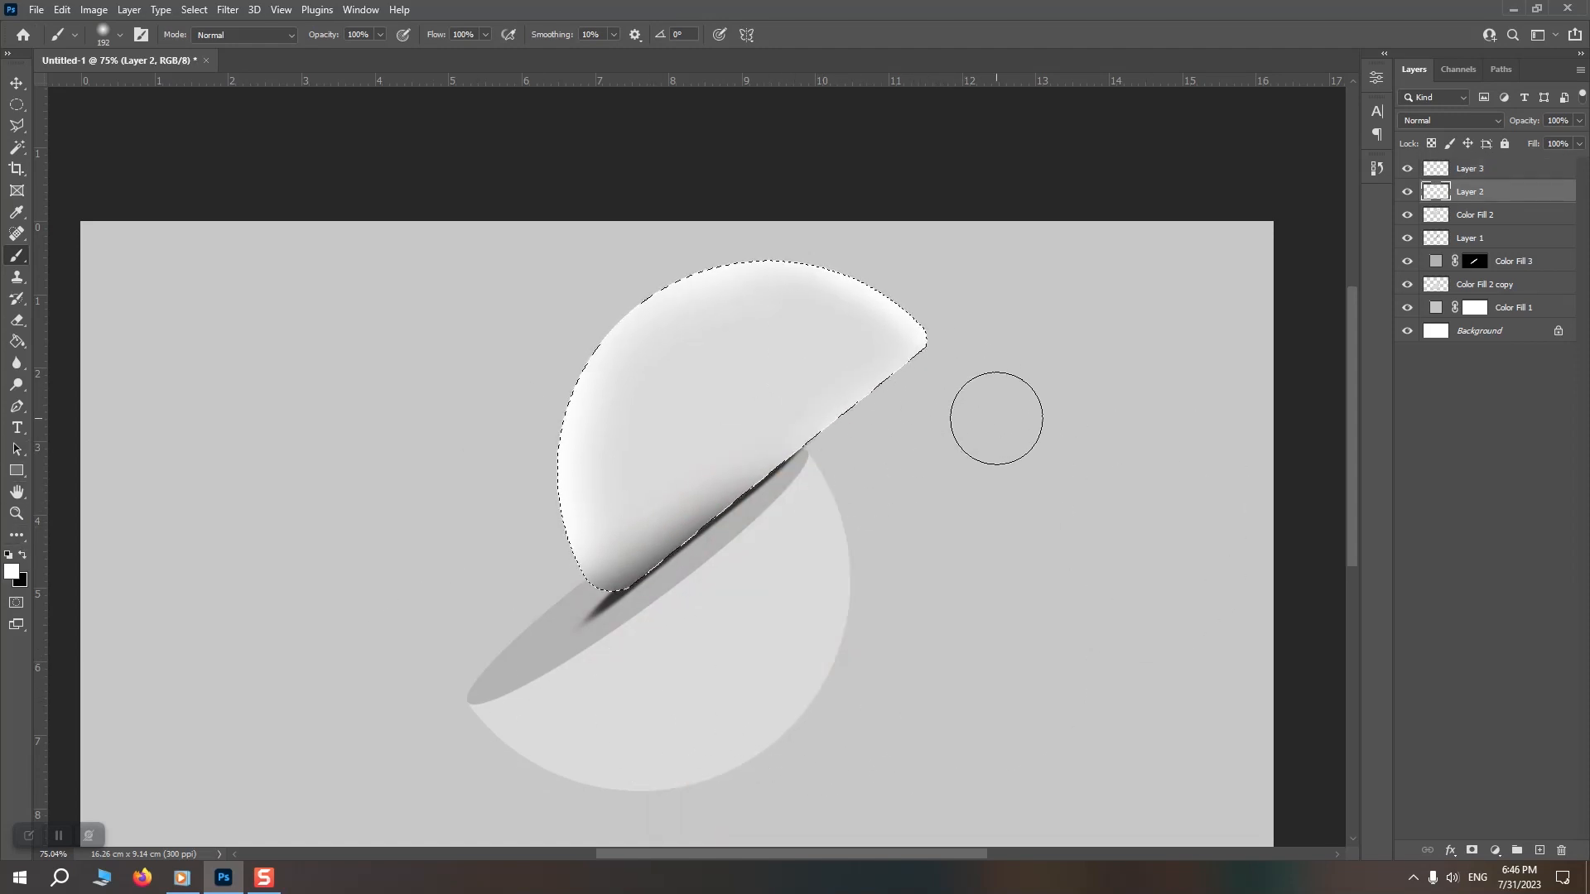
{"action": "left_click_drag", "start_coordinate": [933, 474], "coordinate": [983, 385]}
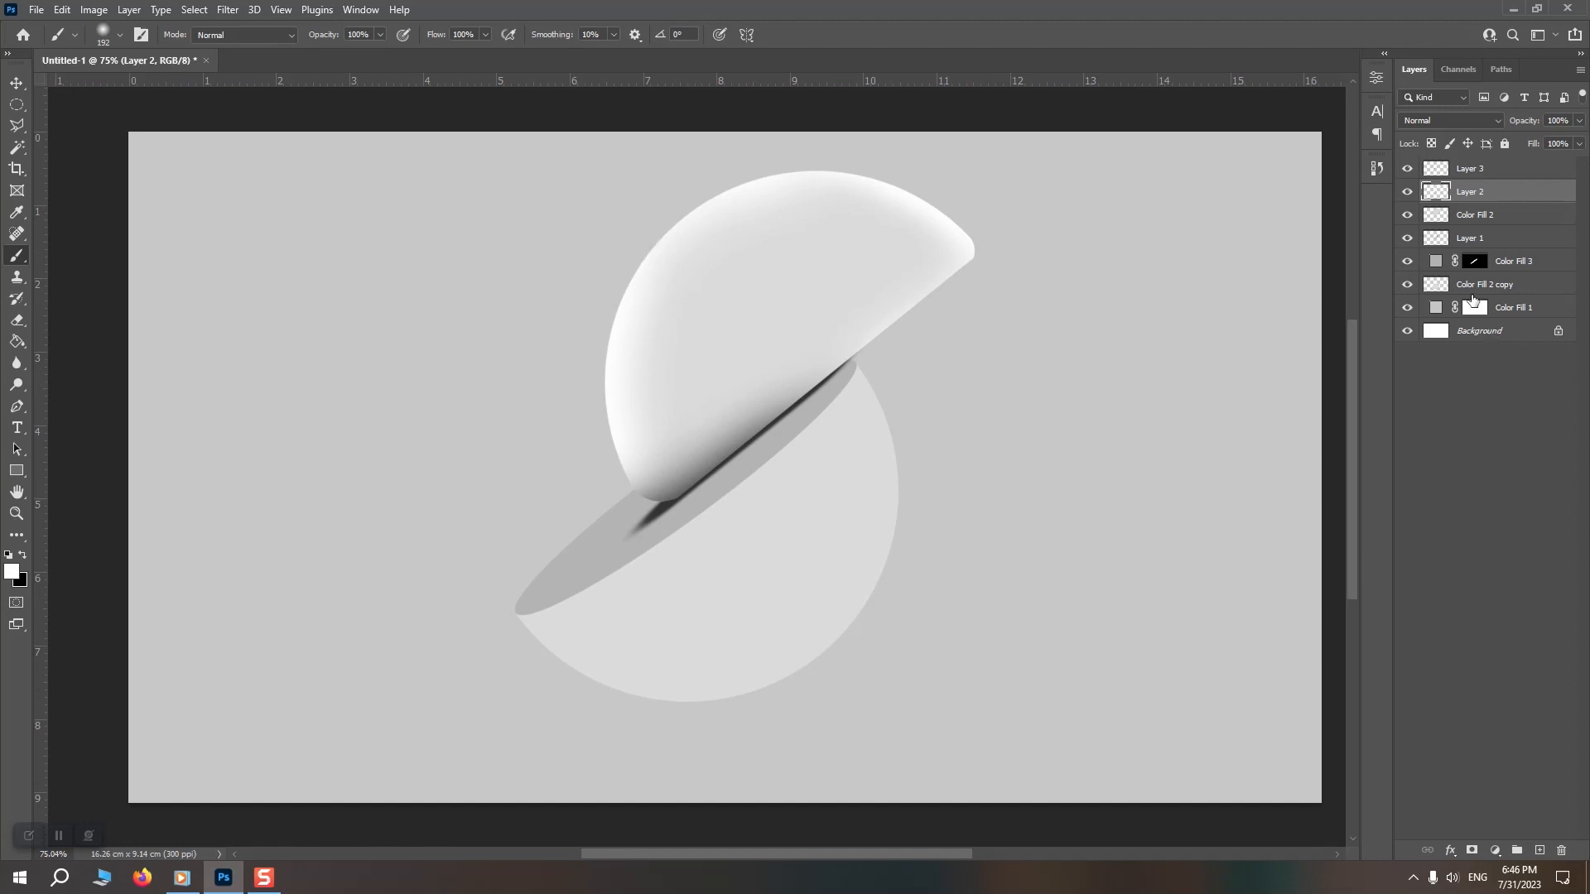
- Load the grey ellipse as a selection and paint a soft white highlight on its right end on a new layer
{"action": "left_click", "coordinate": [1475, 262], "text": "ctrl"}
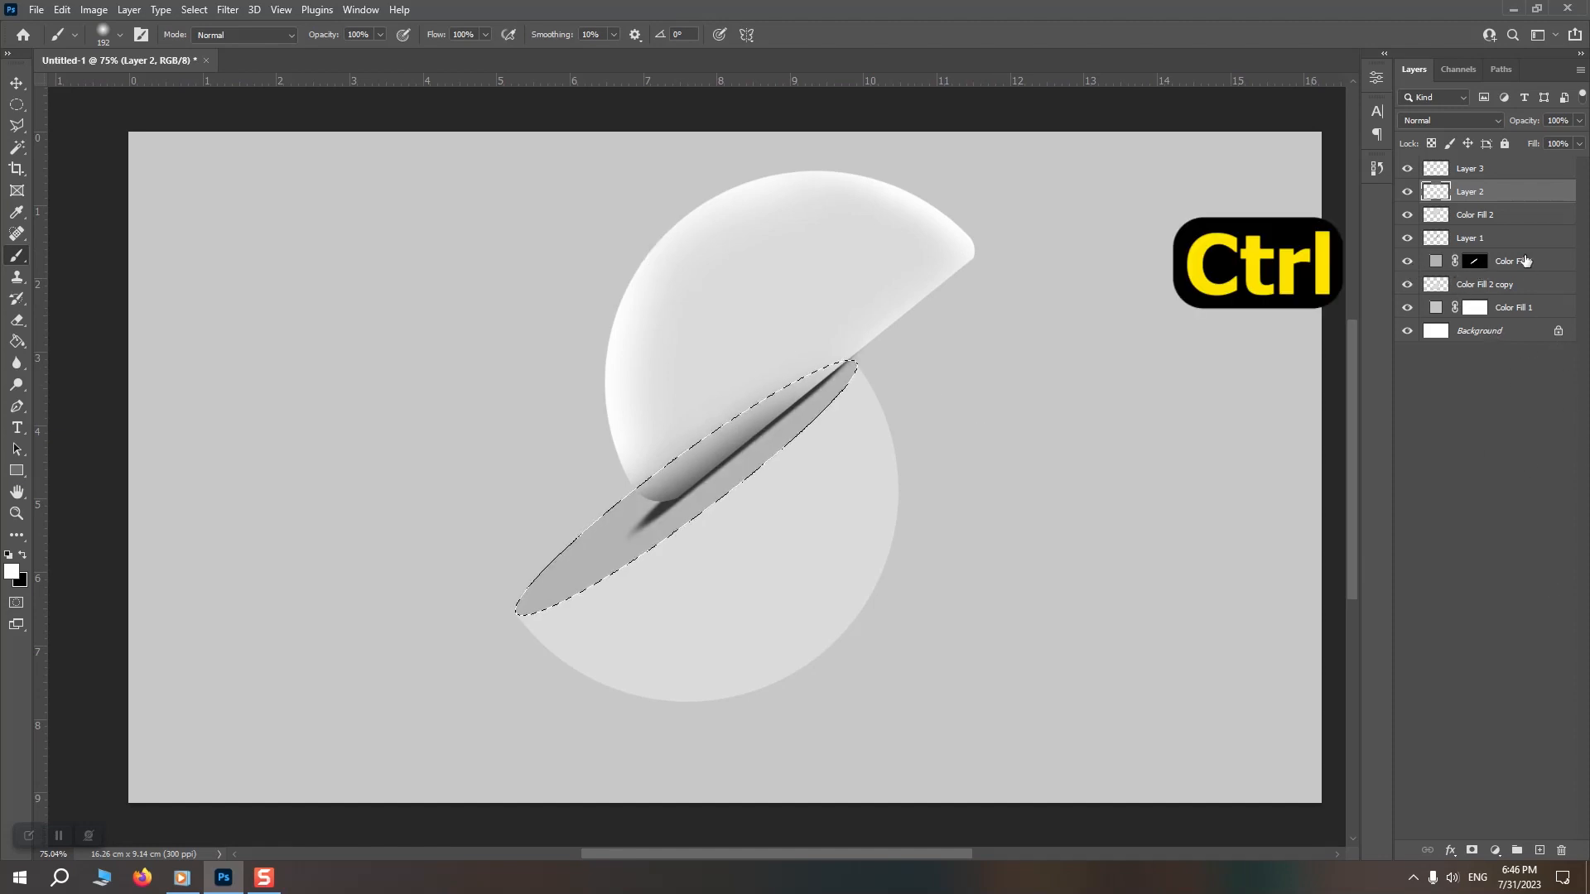
{"action": "left_click", "coordinate": [1528, 262]}
{"action": "left_click", "coordinate": [1539, 851]}
{"action": "left_click_drag", "start_coordinate": [790, 532], "coordinate": [816, 550]}
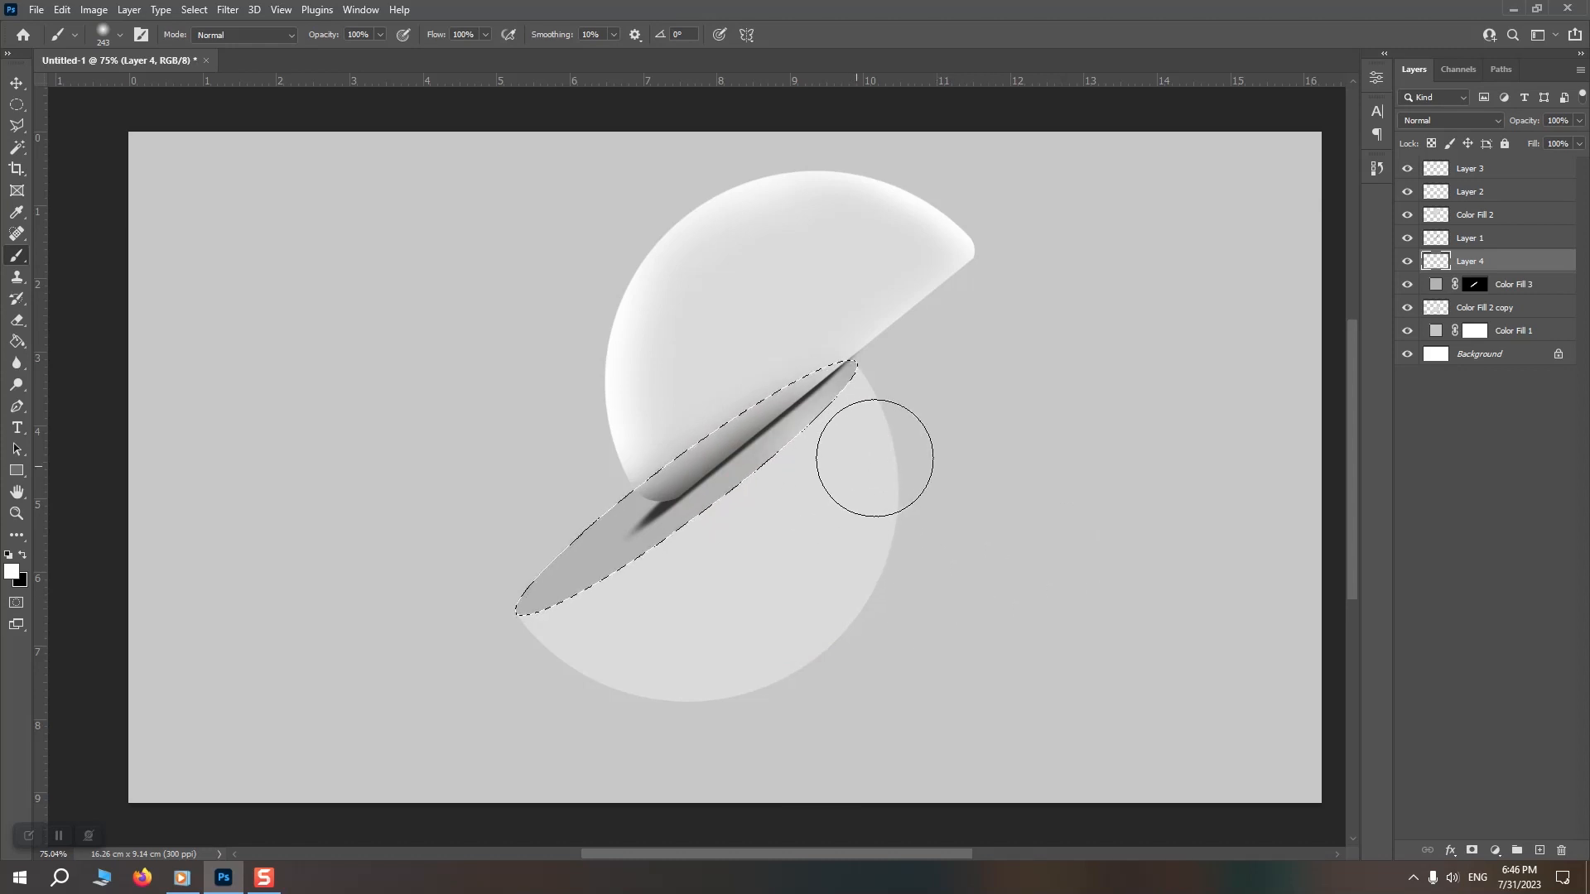
- Paint soft white highlights around the rest of the grey ellipse's edge with a 192 px brush
{"action": "left_click_drag", "start_coordinate": [859, 475], "coordinate": [830, 475]}
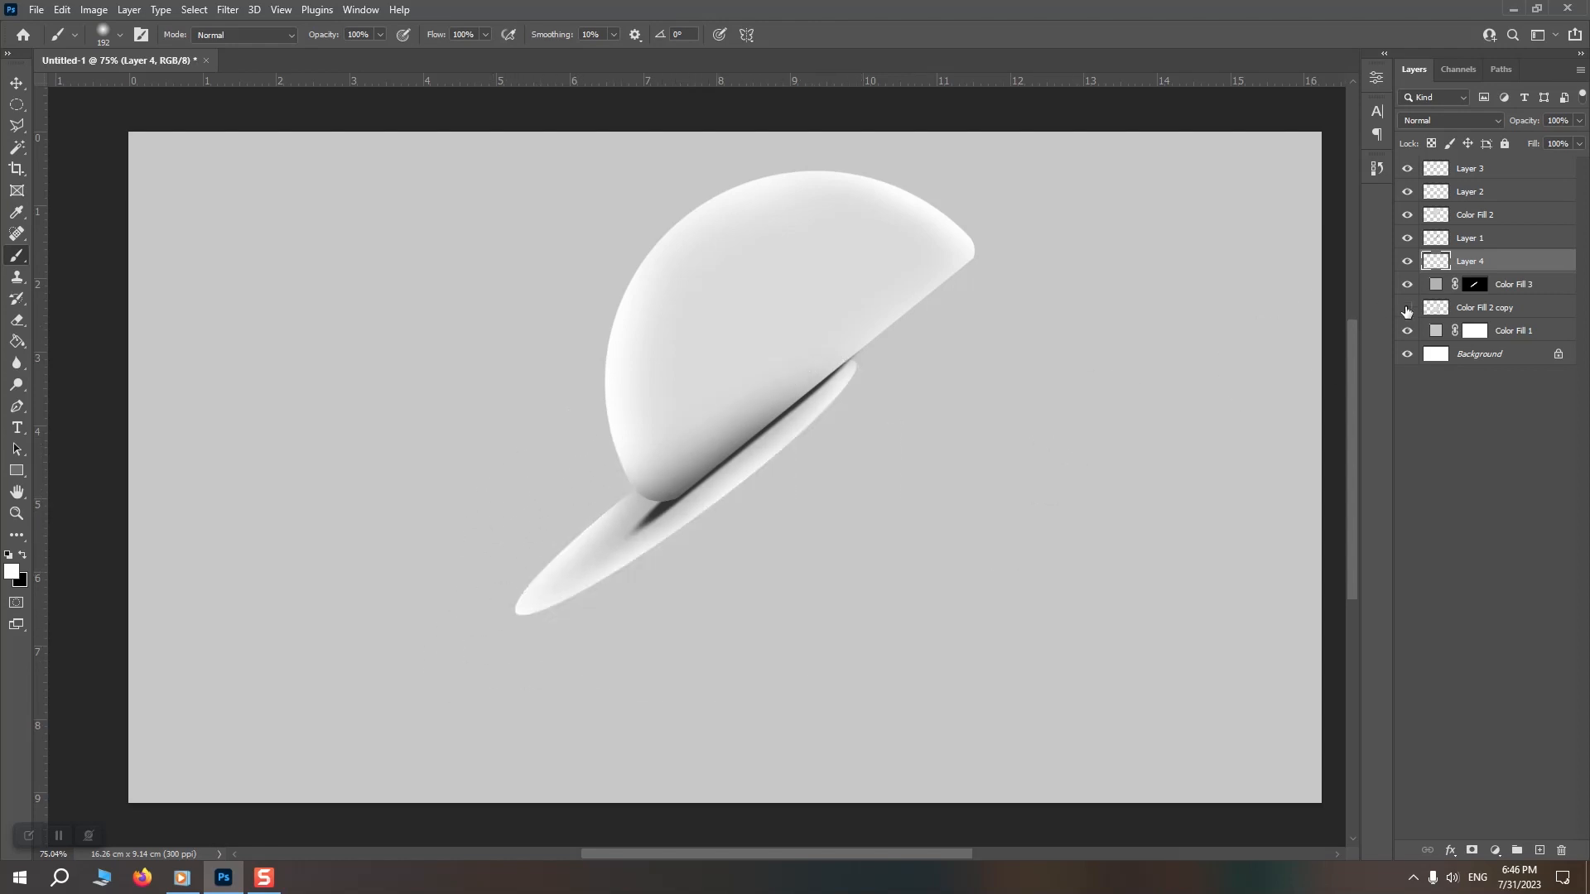
- Load the lower half's outline as a selection and paint soft black shading inside both its ends on a new layer
{"action": "left_click", "coordinate": [1445, 314]}
{"action": "key", "text": "ctrl+shift+alt+n"}
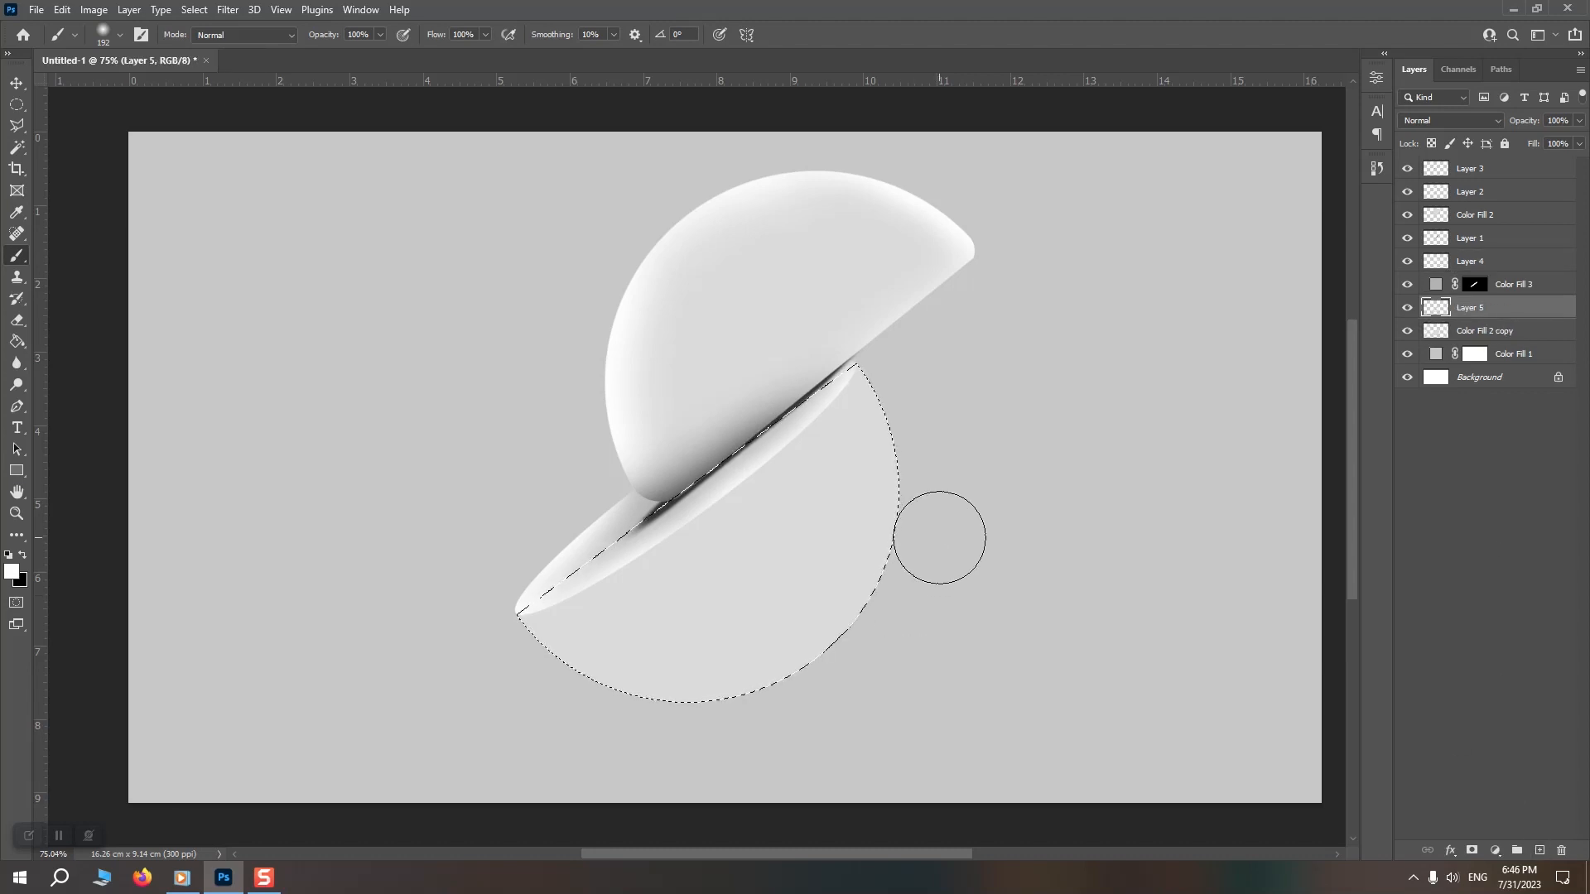
{"action": "left_click_drag", "start_coordinate": [916, 493], "coordinate": [950, 504]}
{"action": "mouse_move", "coordinate": [1021, 444]}
{"action": "left_mouse_down"}
{"action": "mouse_move", "coordinate": [925, 407]}
{"action": "mouse_move", "coordinate": [974, 398]}
{"action": "mouse_move", "coordinate": [978, 371]}
{"action": "mouse_move", "coordinate": [1011, 486]}
{"action": "left_mouse_up"}
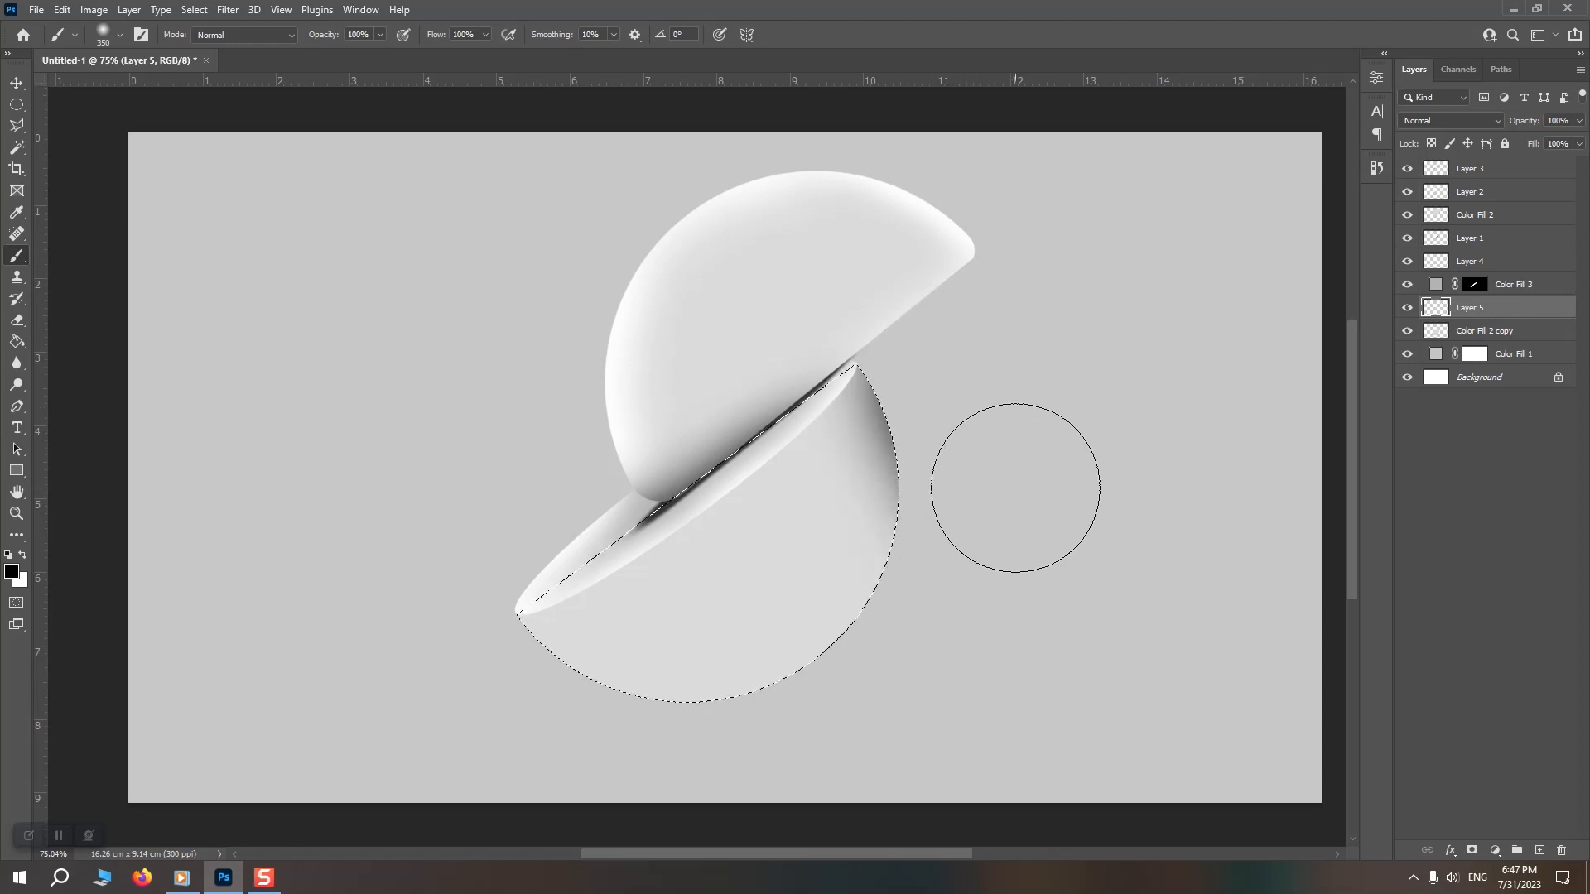
{"action": "mouse_move", "coordinate": [468, 814]}
{"action": "left_mouse_down"}
{"action": "mouse_move", "coordinate": [498, 766]}
{"action": "mouse_move", "coordinate": [479, 777]}
{"action": "mouse_move", "coordinate": [447, 706]}
{"action": "mouse_move", "coordinate": [539, 837]}
{"action": "mouse_move", "coordinate": [526, 796]}
{"action": "mouse_move", "coordinate": [561, 805]}
{"action": "mouse_move", "coordinate": [495, 805]}
{"action": "mouse_move", "coordinate": [440, 706]}
{"action": "mouse_move", "coordinate": [539, 783]}
{"action": "left_mouse_up"}
- Add another layer and paint a thin white rim on the lower half's upper-right edge with a soft 70 px brush
{"action": "key", "text": "x"}
{"action": "left_click", "coordinate": [1540, 851]}
{"action": "left_click_drag", "start_coordinate": [1044, 478], "coordinate": [973, 468]}
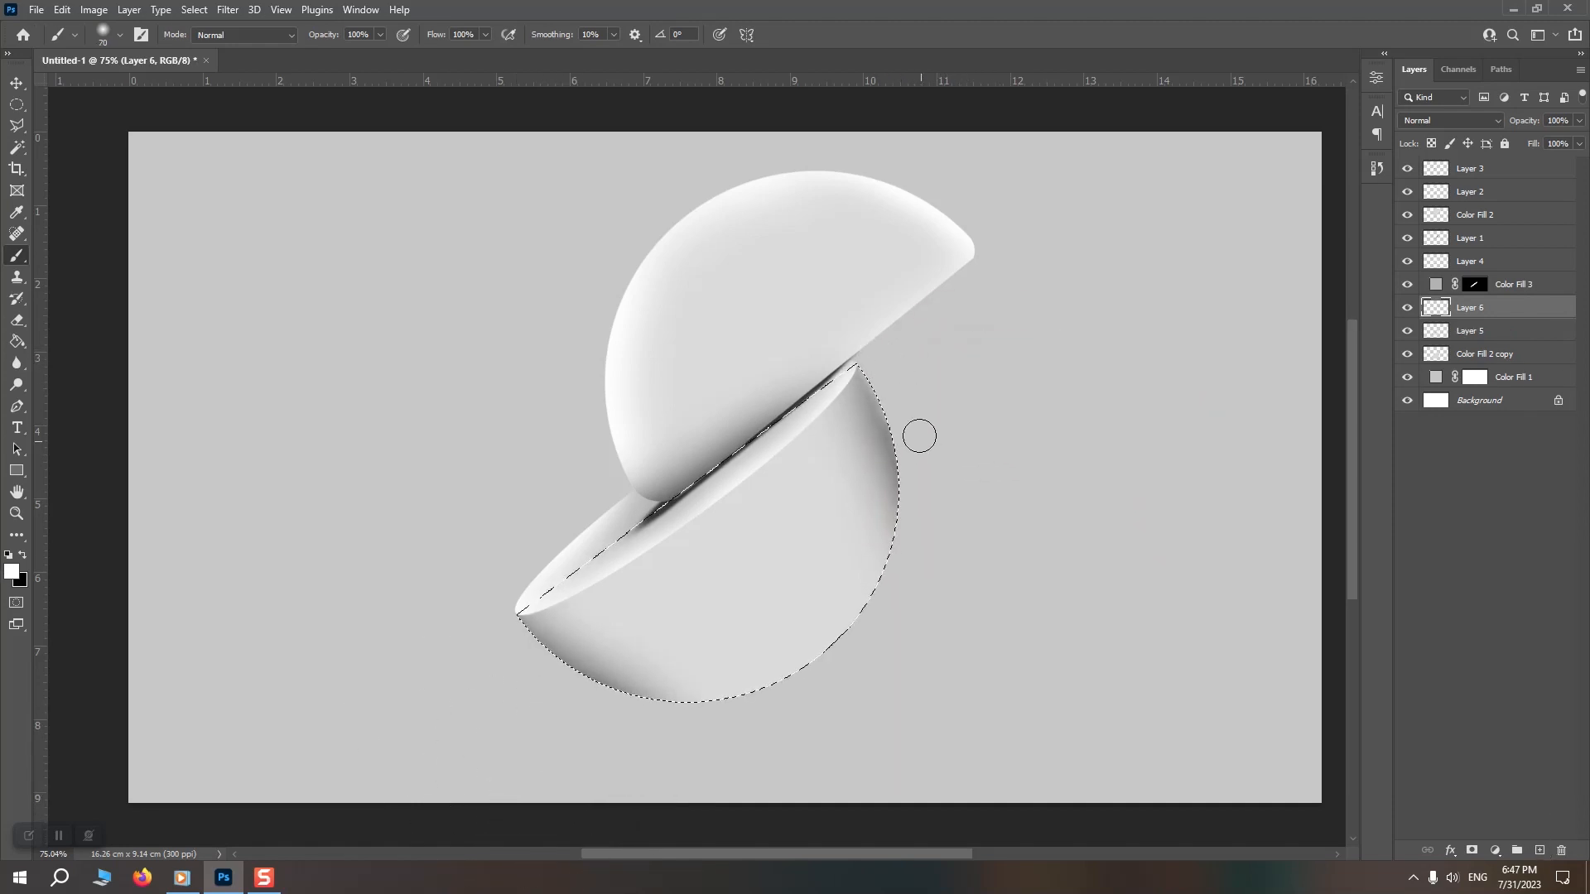
{"action": "scroll", "coordinate": [907, 396], "scroll_direction": "up", "scroll_amount": 5}
{"action": "scroll", "coordinate": [975, 539], "scroll_direction": "down", "scroll_amount": 2}
{"action": "left_click_drag", "start_coordinate": [975, 539], "coordinate": [948, 370]}
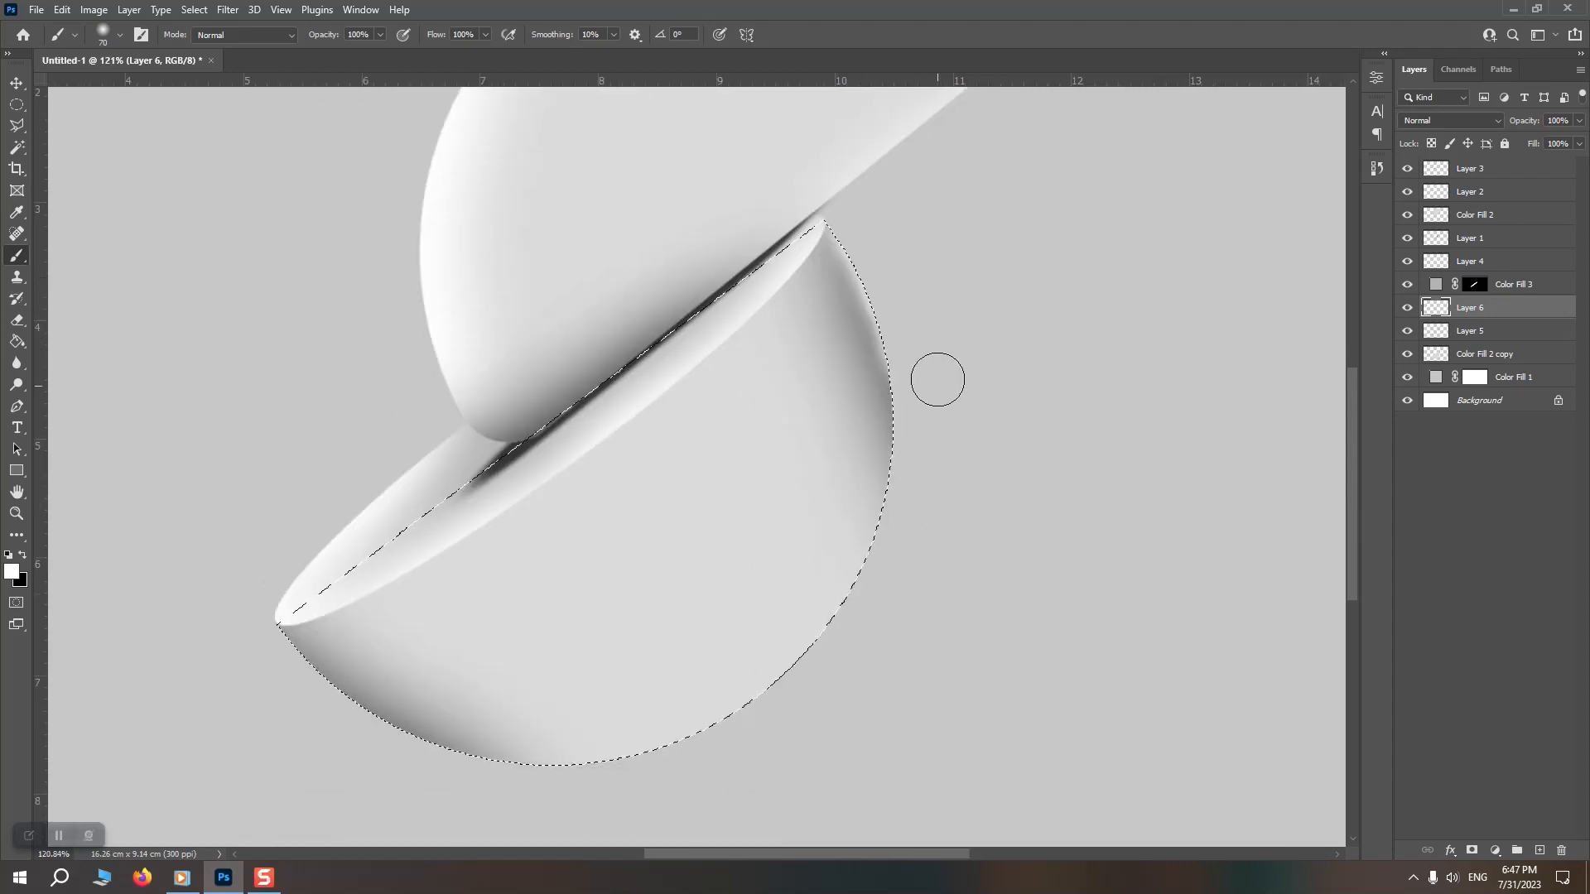
{"action": "left_click_drag", "start_coordinate": [1017, 412], "coordinate": [1036, 291]}
- Extend the white rim highlight along the lower half's remaining curved edge to its lower-left end, and clear the selection
{"action": "left_click_drag", "start_coordinate": [1025, 311], "coordinate": [1101, 311]}
{"action": "scroll", "coordinate": [1054, 312], "scroll_direction": "down", "scroll_amount": 1}
{"action": "left_click_drag", "start_coordinate": [1029, 390], "coordinate": [965, 465]}
{"action": "mouse_move", "coordinate": [926, 539]}
{"action": "left_mouse_down"}
{"action": "mouse_move", "coordinate": [777, 688]}
{"action": "mouse_move", "coordinate": [766, 654]}
{"action": "mouse_move", "coordinate": [513, 690]}
{"action": "left_mouse_up"}
{"action": "scroll", "coordinate": [512, 691], "scroll_direction": "up", "scroll_amount": 4}
{"action": "left_click_drag", "start_coordinate": [663, 406], "coordinate": [572, 407]}
{"action": "mouse_move", "coordinate": [487, 632]}
{"action": "left_mouse_down"}
{"action": "mouse_move", "coordinate": [341, 518]}
{"action": "mouse_move", "coordinate": [520, 651]}
{"action": "left_mouse_up"}
{"action": "key", "text": "ctrl+d"}
{"action": "scroll", "coordinate": [598, 605], "scroll_direction": "down", "scroll_amount": 6}
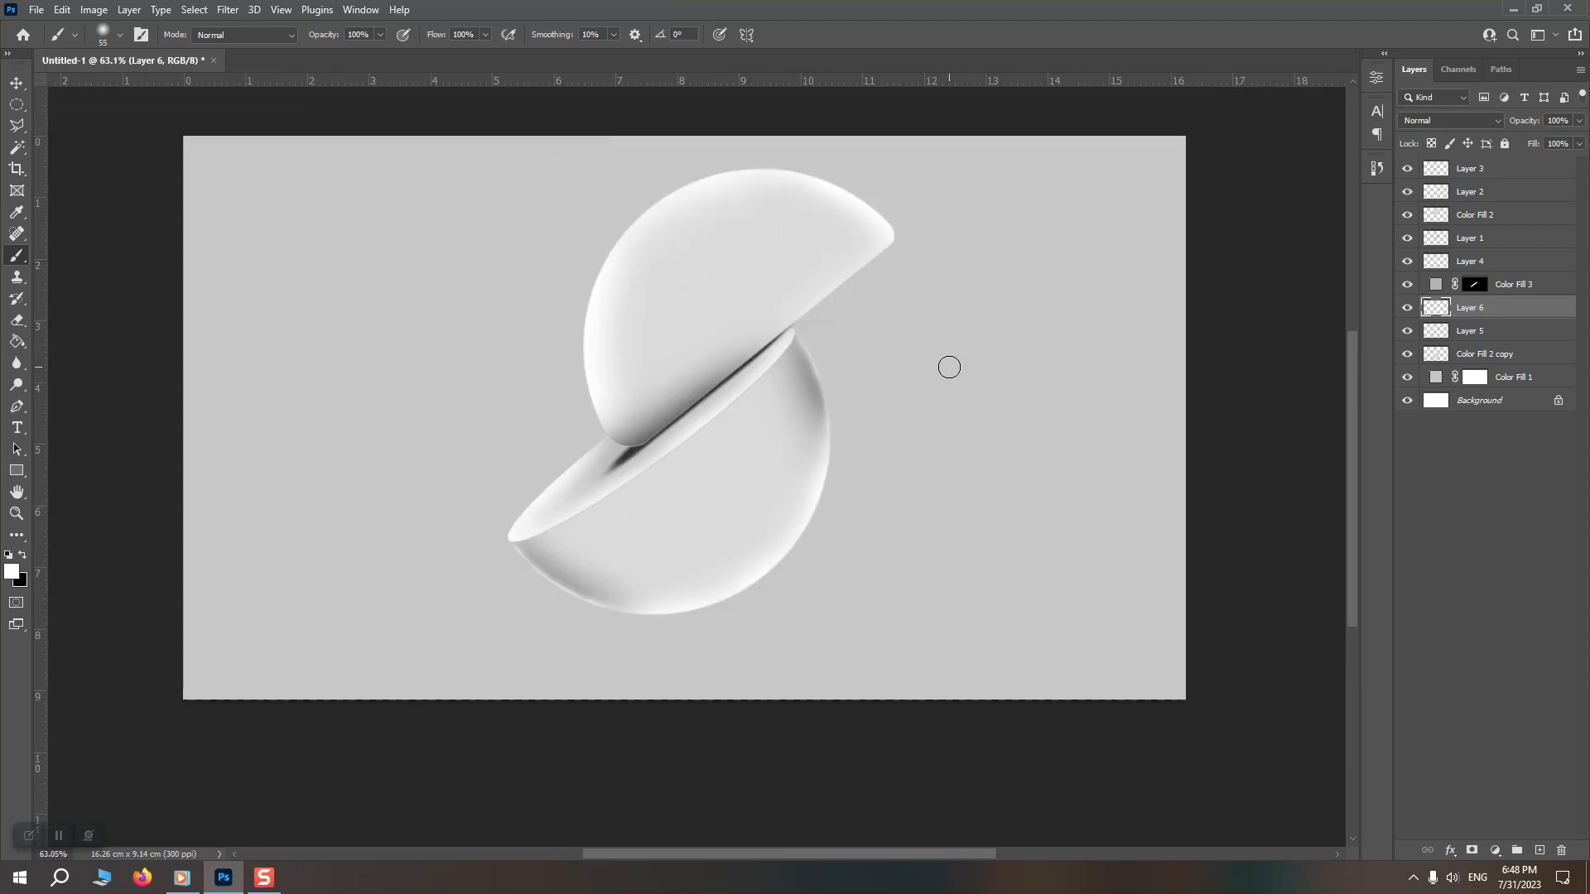
- Add a mask to Layer 1 and paint black with a 55 px brush to hide the dark shadow spilling past the upper half's lower end
{"action": "scroll", "coordinate": [720, 356], "scroll_direction": "up", "scroll_amount": 4}
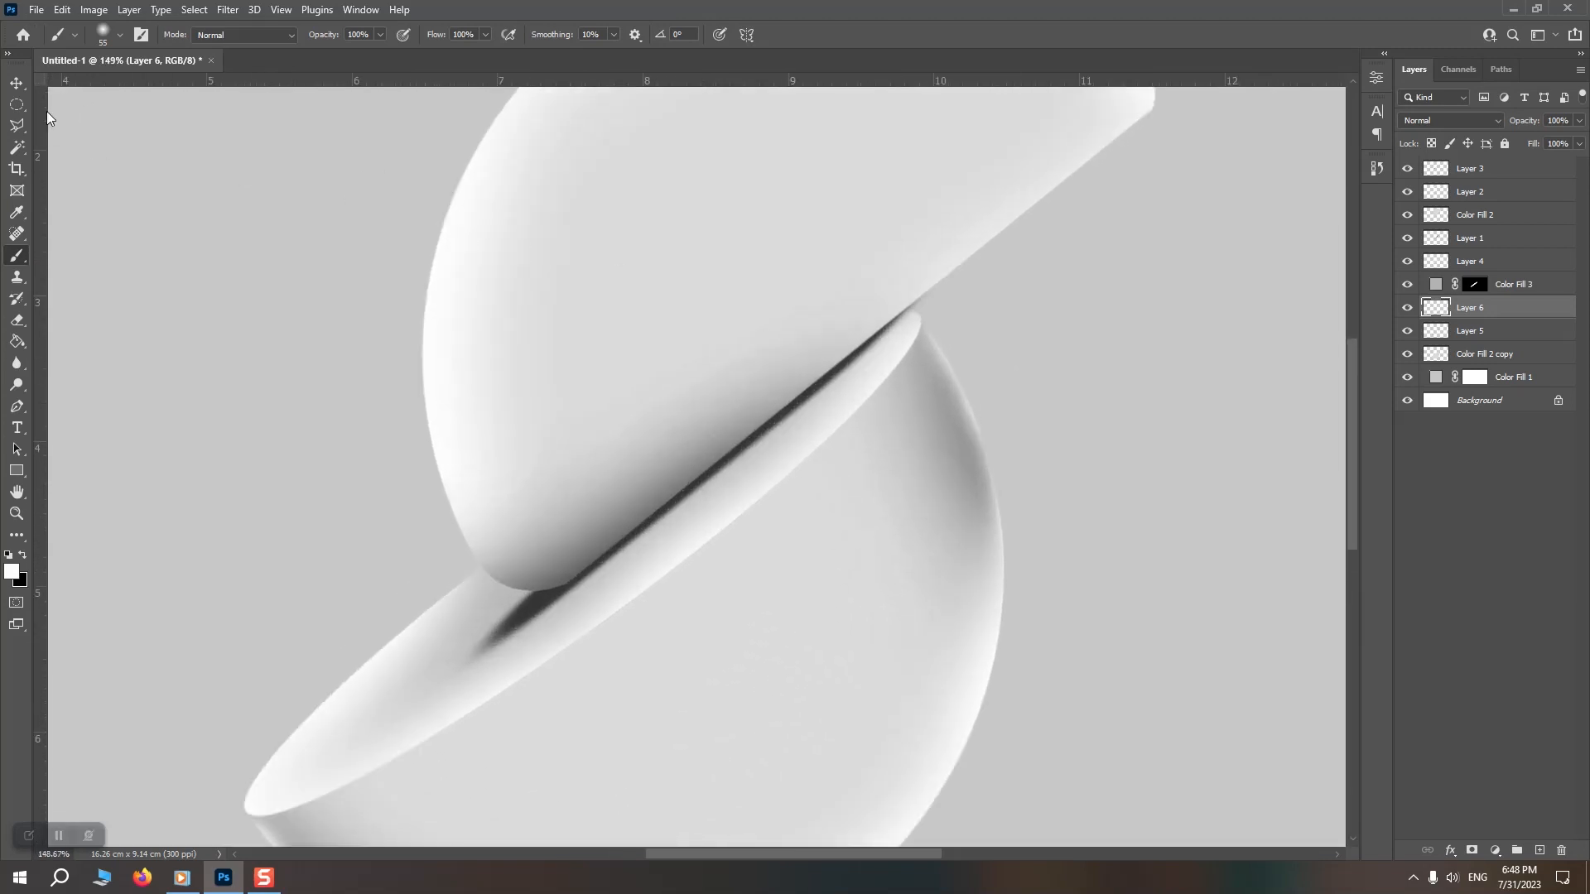
{"action": "key", "text": "v"}
{"action": "left_click", "coordinate": [515, 650], "text": "ctrl"}
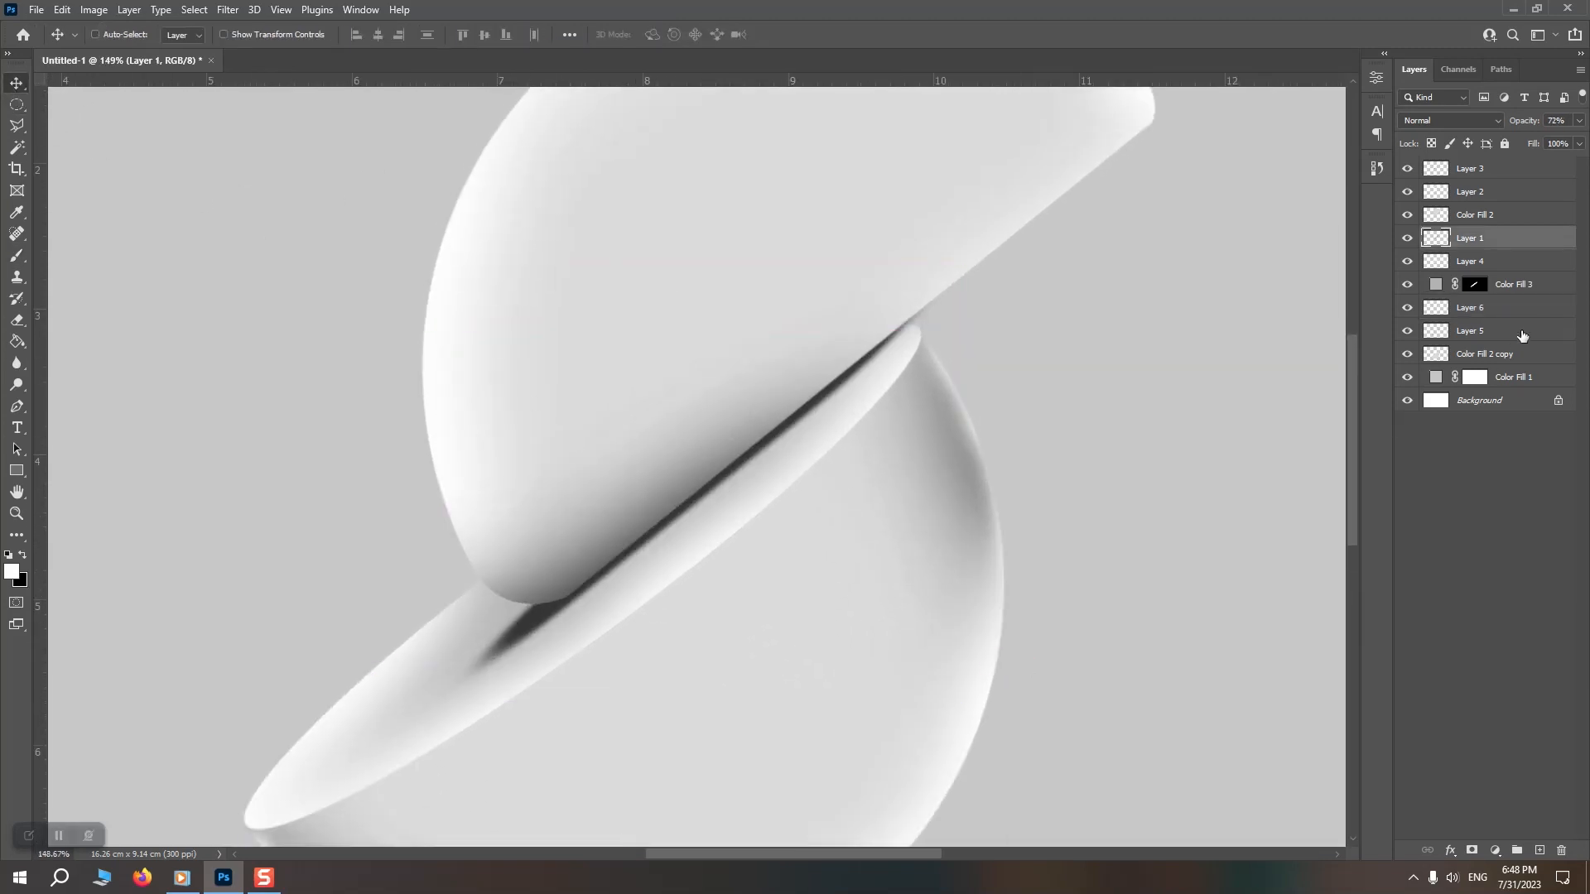
{"action": "left_click", "coordinate": [1484, 857]}
{"action": "key", "text": "b"}
{"action": "key", "text": "x"}
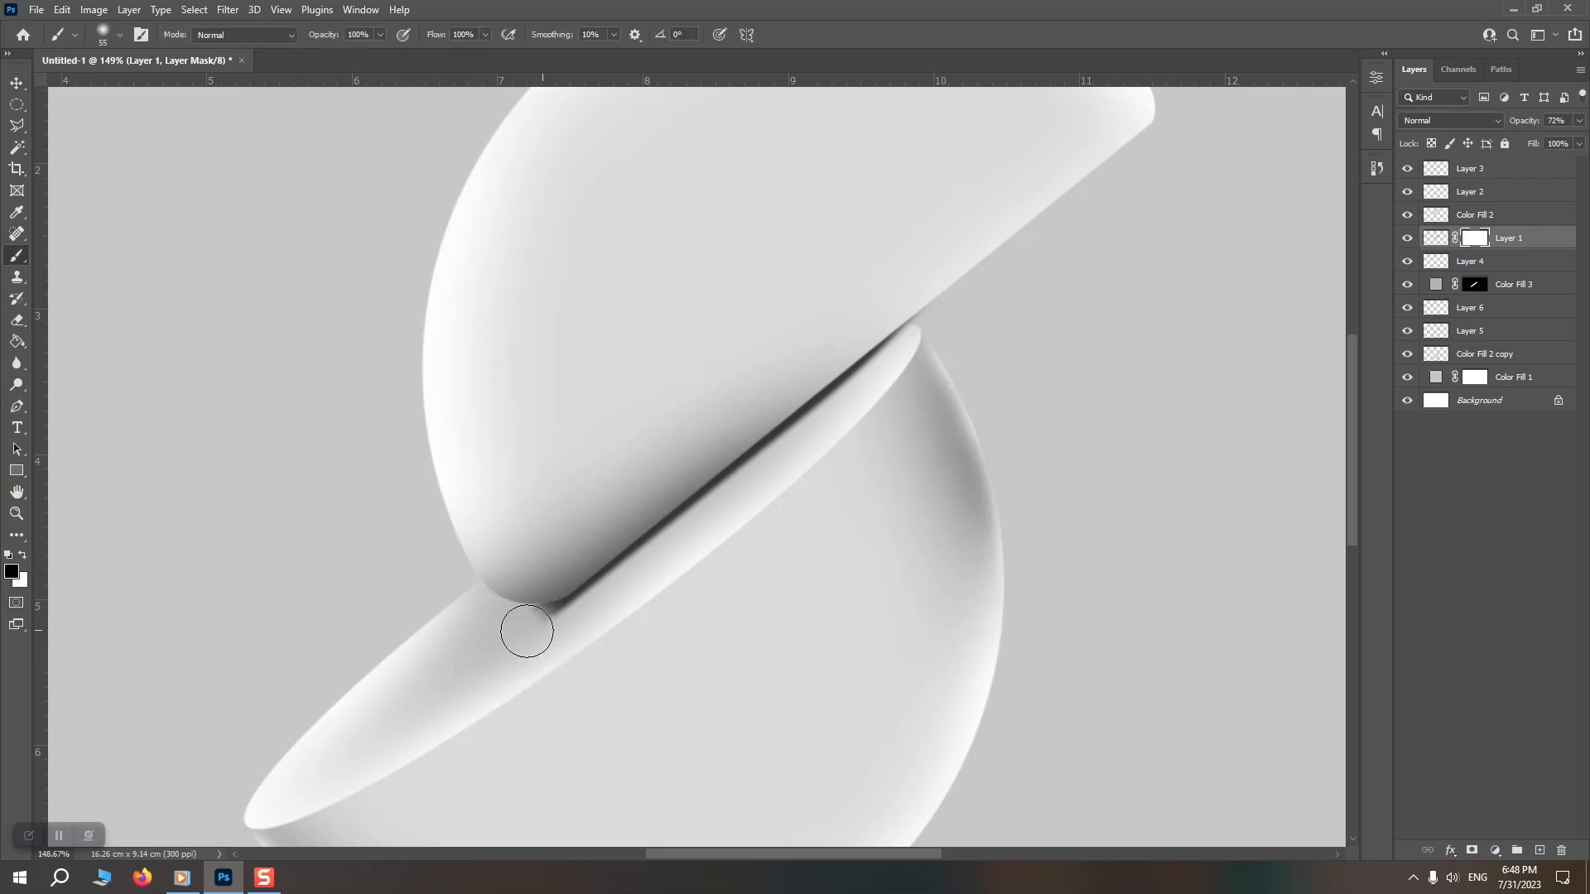
{"action": "left_click", "coordinate": [575, 646], "text": "shift"}
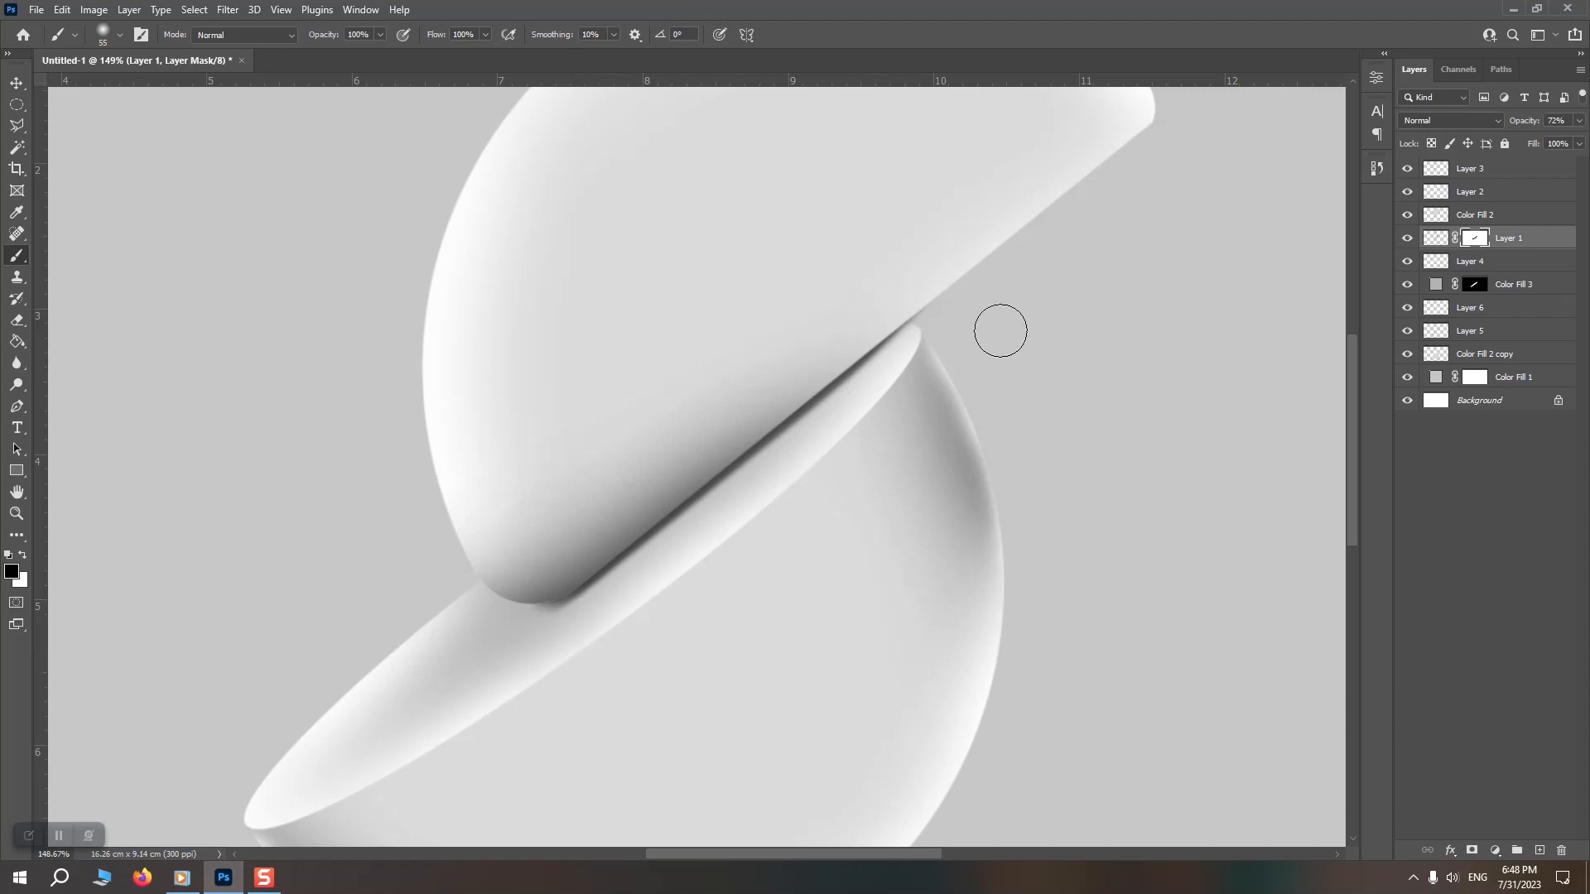
- Nudge the masked shadow layer slightly upward under the upper half's cut edge
{"action": "left_click", "coordinate": [17, 84]}
{"action": "key", "text": "Up"}
{"action": "key", "text": "Up"}
{"action": "key", "text": "Up"}
{"action": "key", "text": "Up"}
{"action": "key", "text": "Up"}
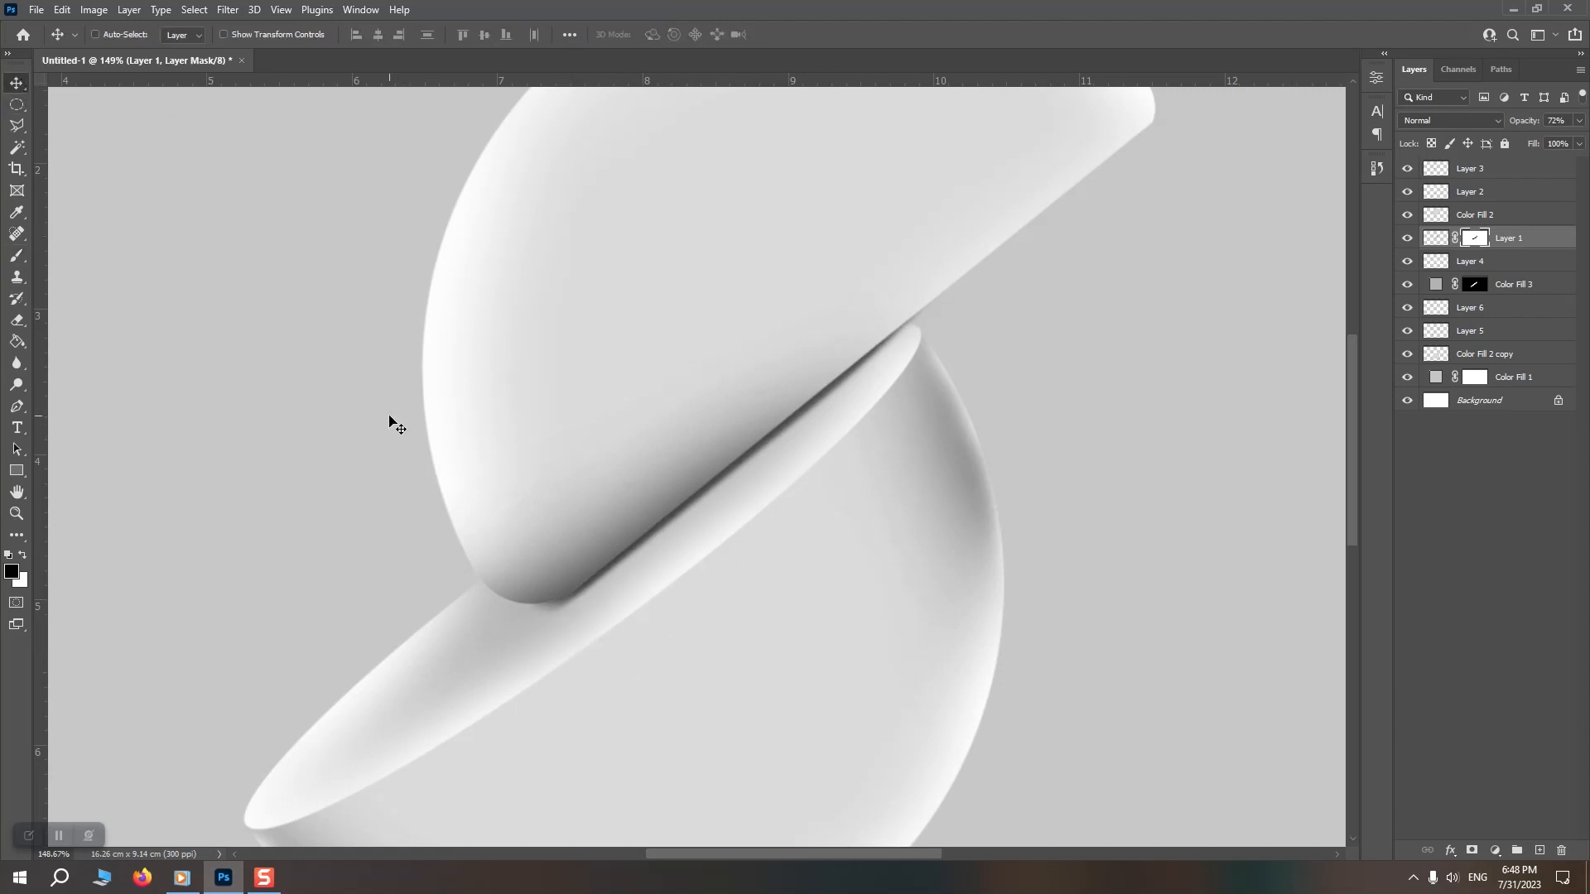
{"action": "key", "text": "Down"}
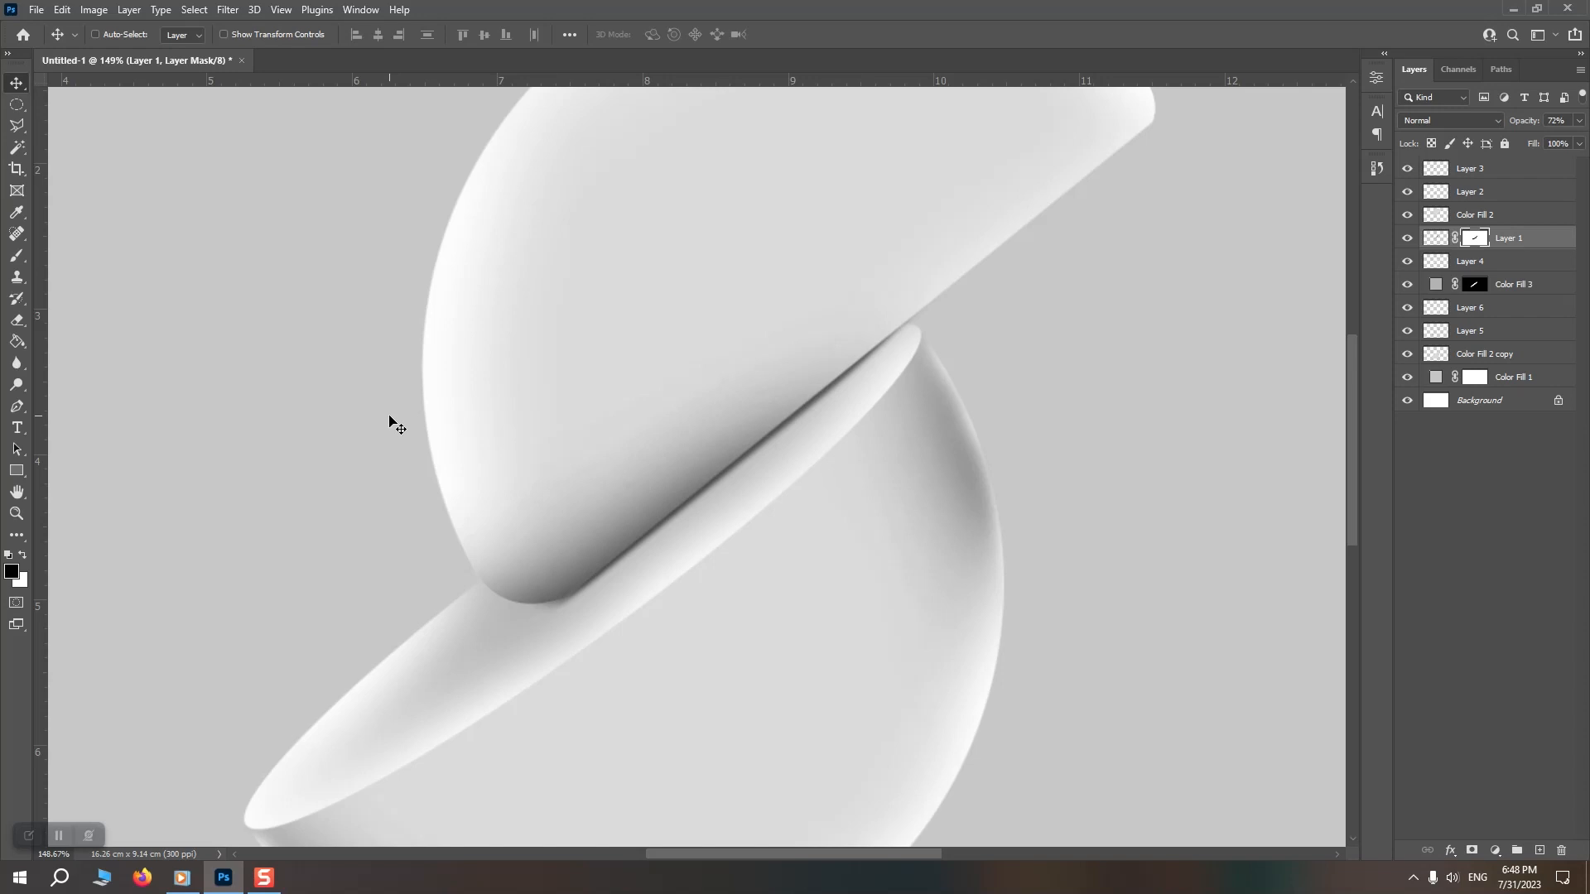
- Group all layers from Layer 3 down to Color Fill 2 copy and scale the group down slightly
{"action": "scroll", "coordinate": [588, 380], "scroll_direction": "down", "scroll_amount": 3}
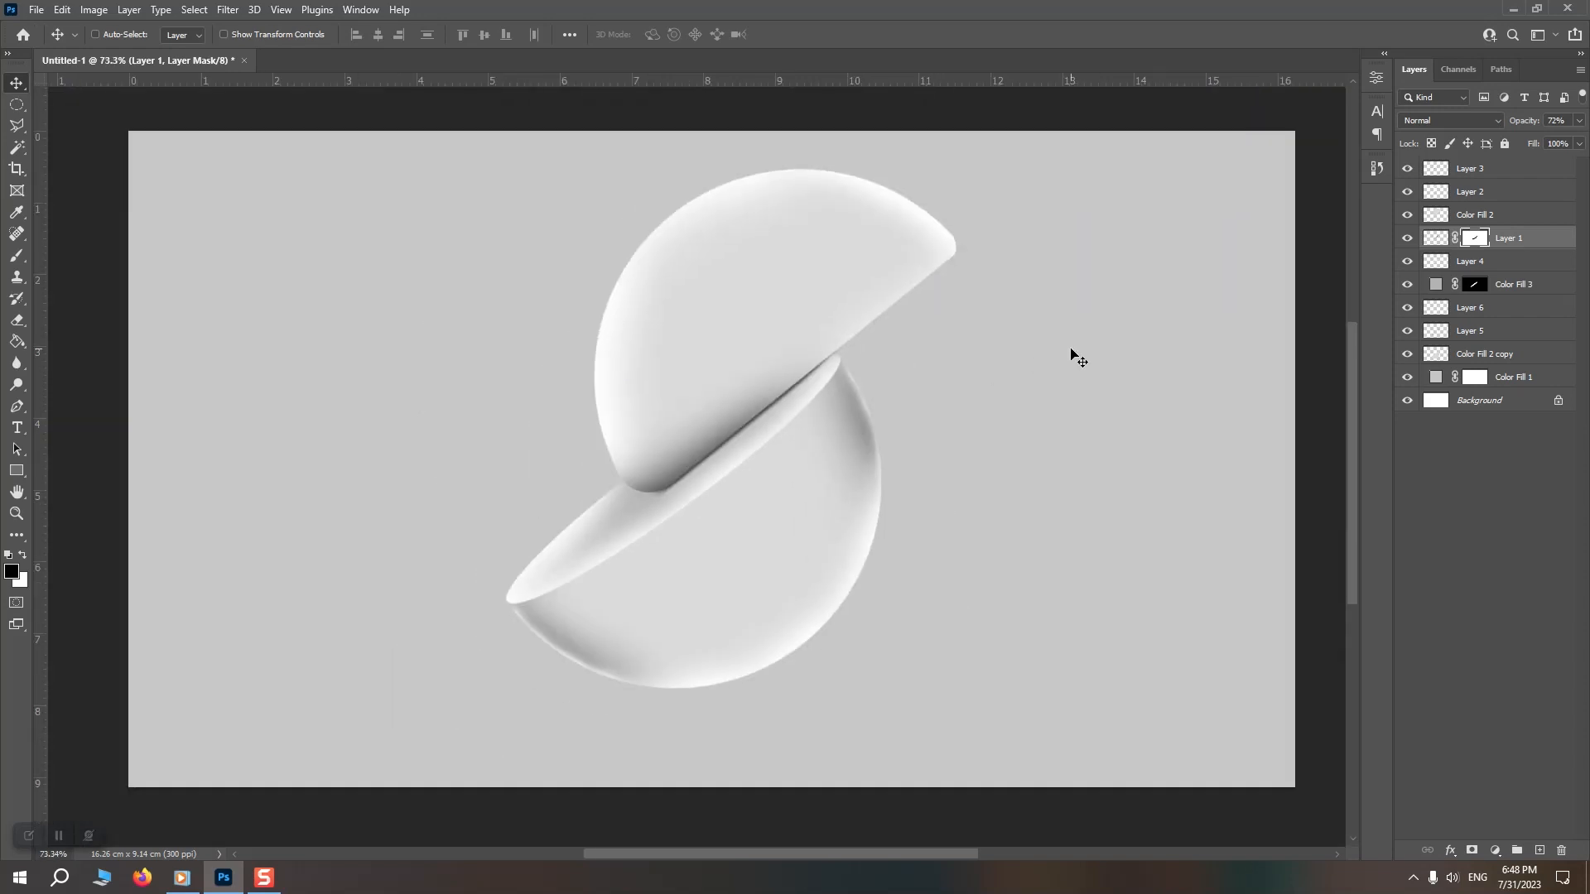
{"action": "left_click", "coordinate": [1498, 171], "text": "shift"}
{"action": "left_click", "coordinate": [1502, 356], "text": "shift"}
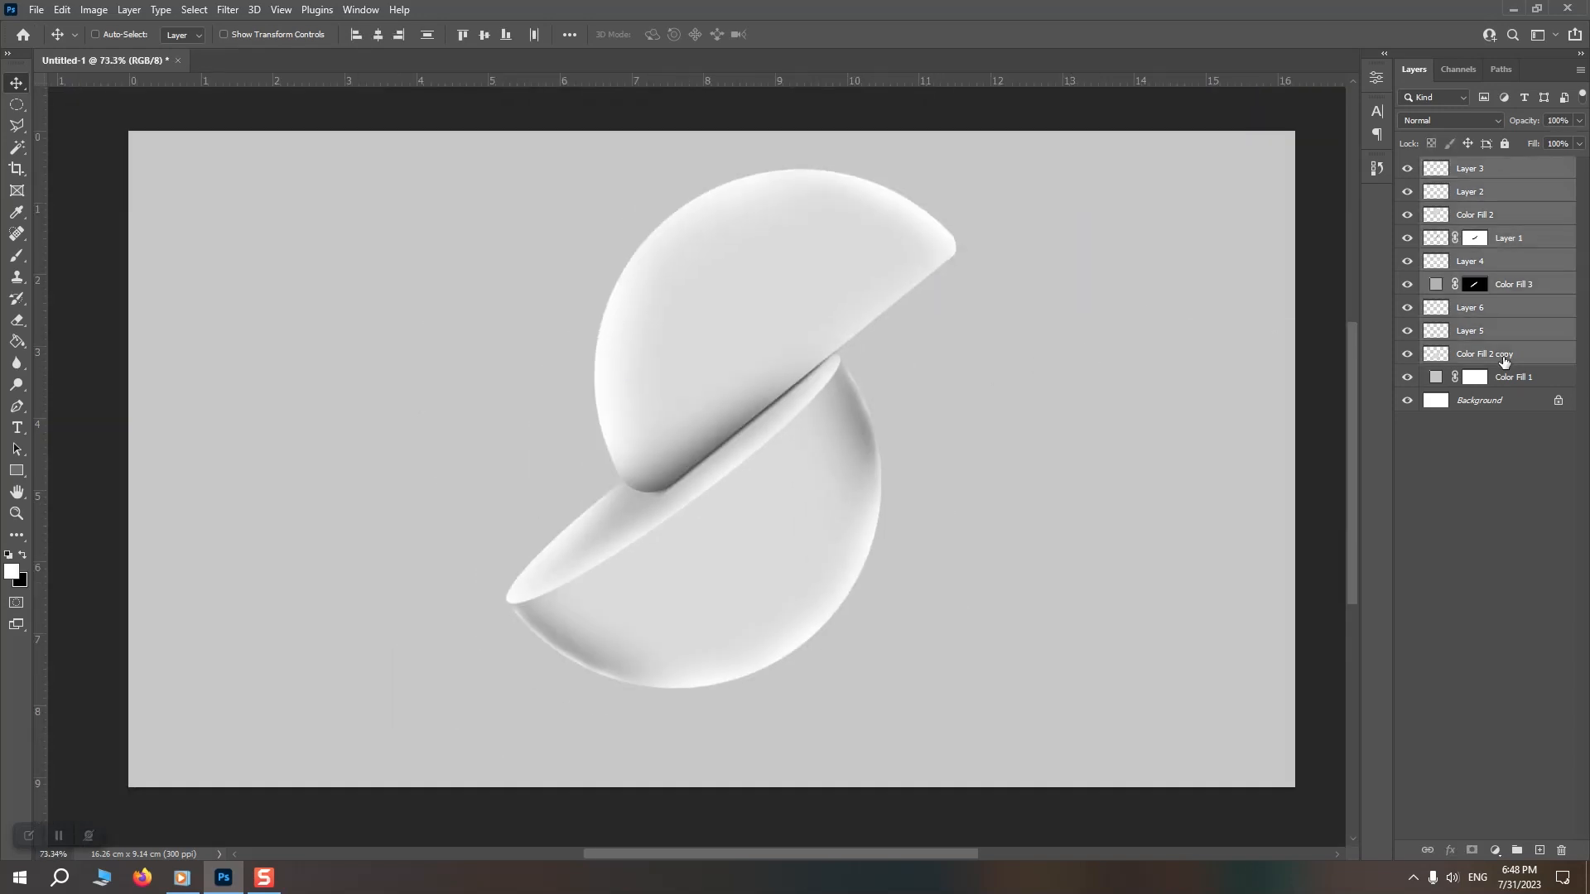
{"action": "key", "text": "ctrl+g"}
{"action": "key", "text": "ctrl+t"}
{"action": "mouse_move", "coordinate": [951, 660]}
{"action": "left_mouse_down"}
{"action": "mouse_move", "coordinate": [941, 649]}
{"action": "mouse_move", "coordinate": [943, 666]}
{"action": "left_mouse_up"}
{"action": "key", "text": "Return"}
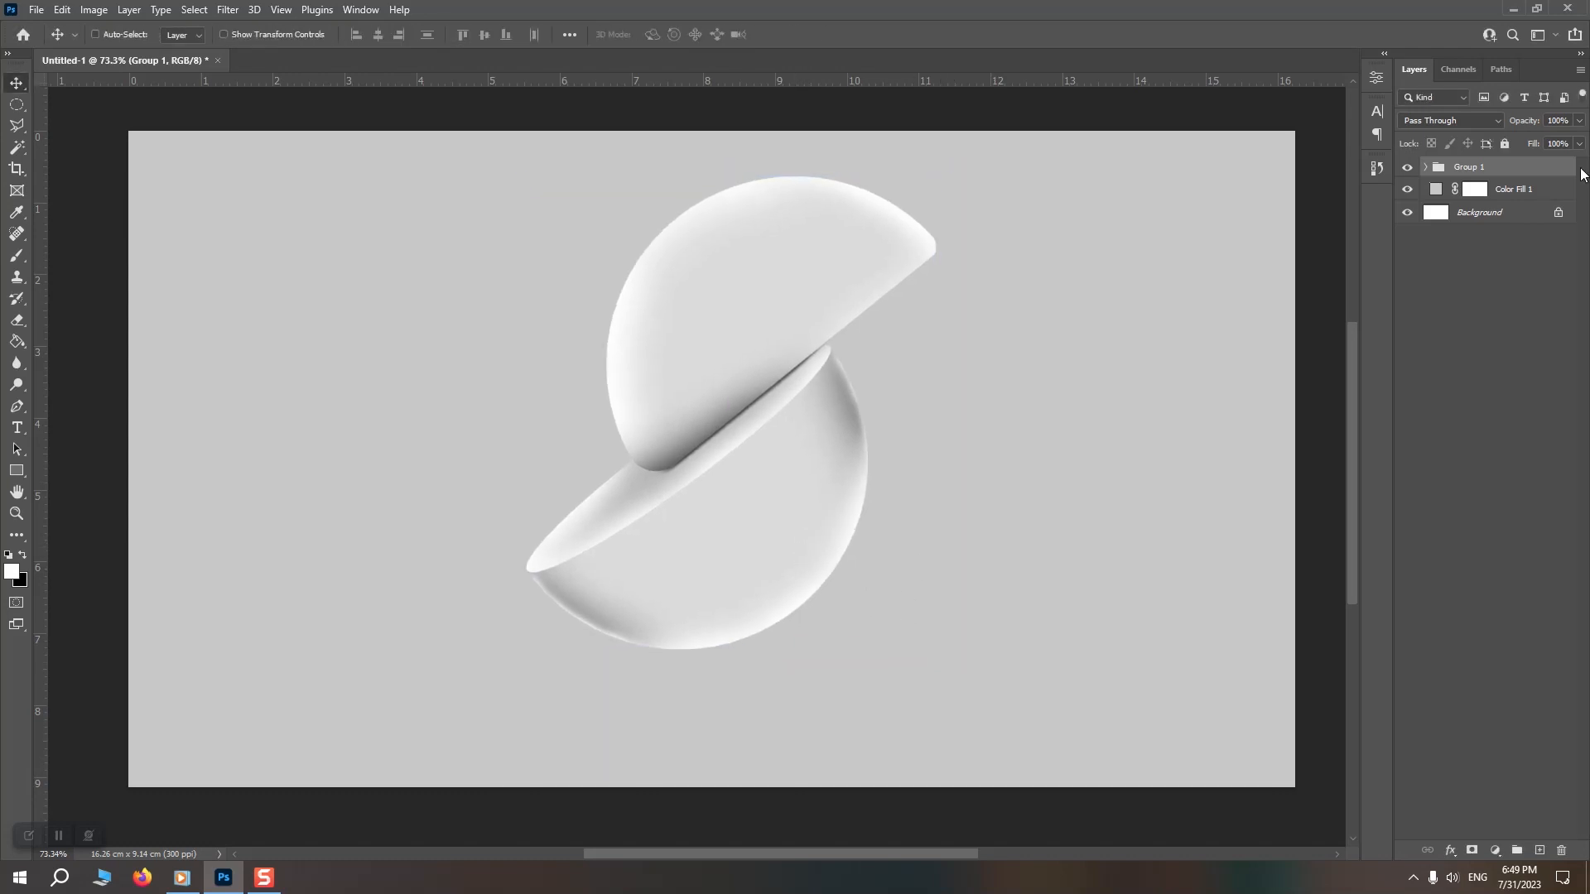
- Add a layer beneath the group and paint a soft black ground shadow under the sphere with a brush flattened to a thin ellipse
{"action": "left_click", "coordinate": [1495, 189]}
{"action": "left_click", "coordinate": [1539, 849]}
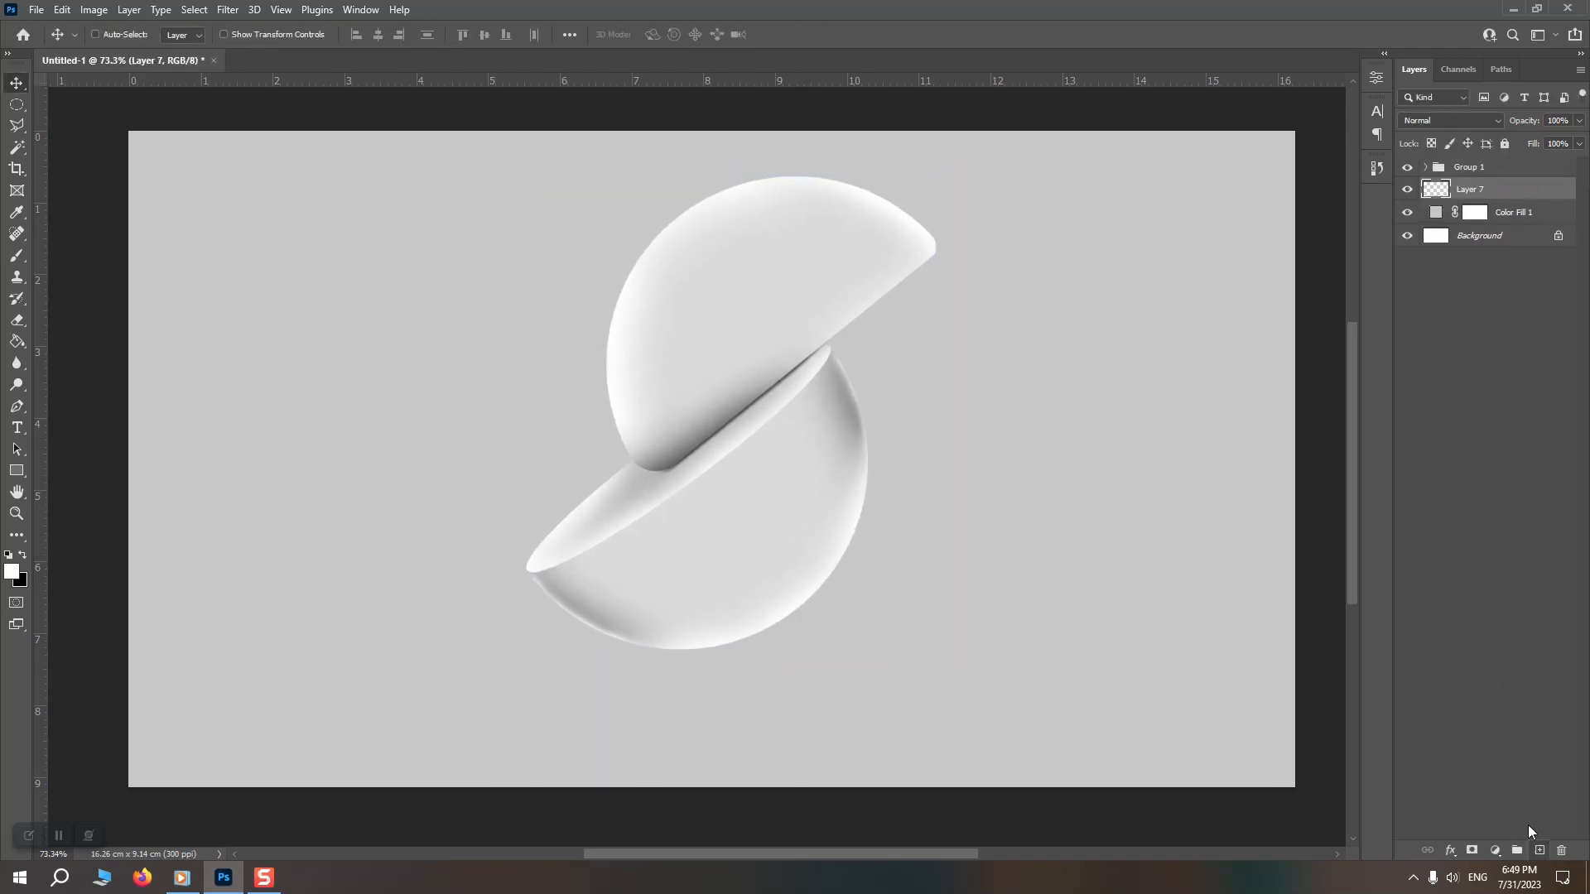
{"action": "left_click", "coordinate": [18, 256]}
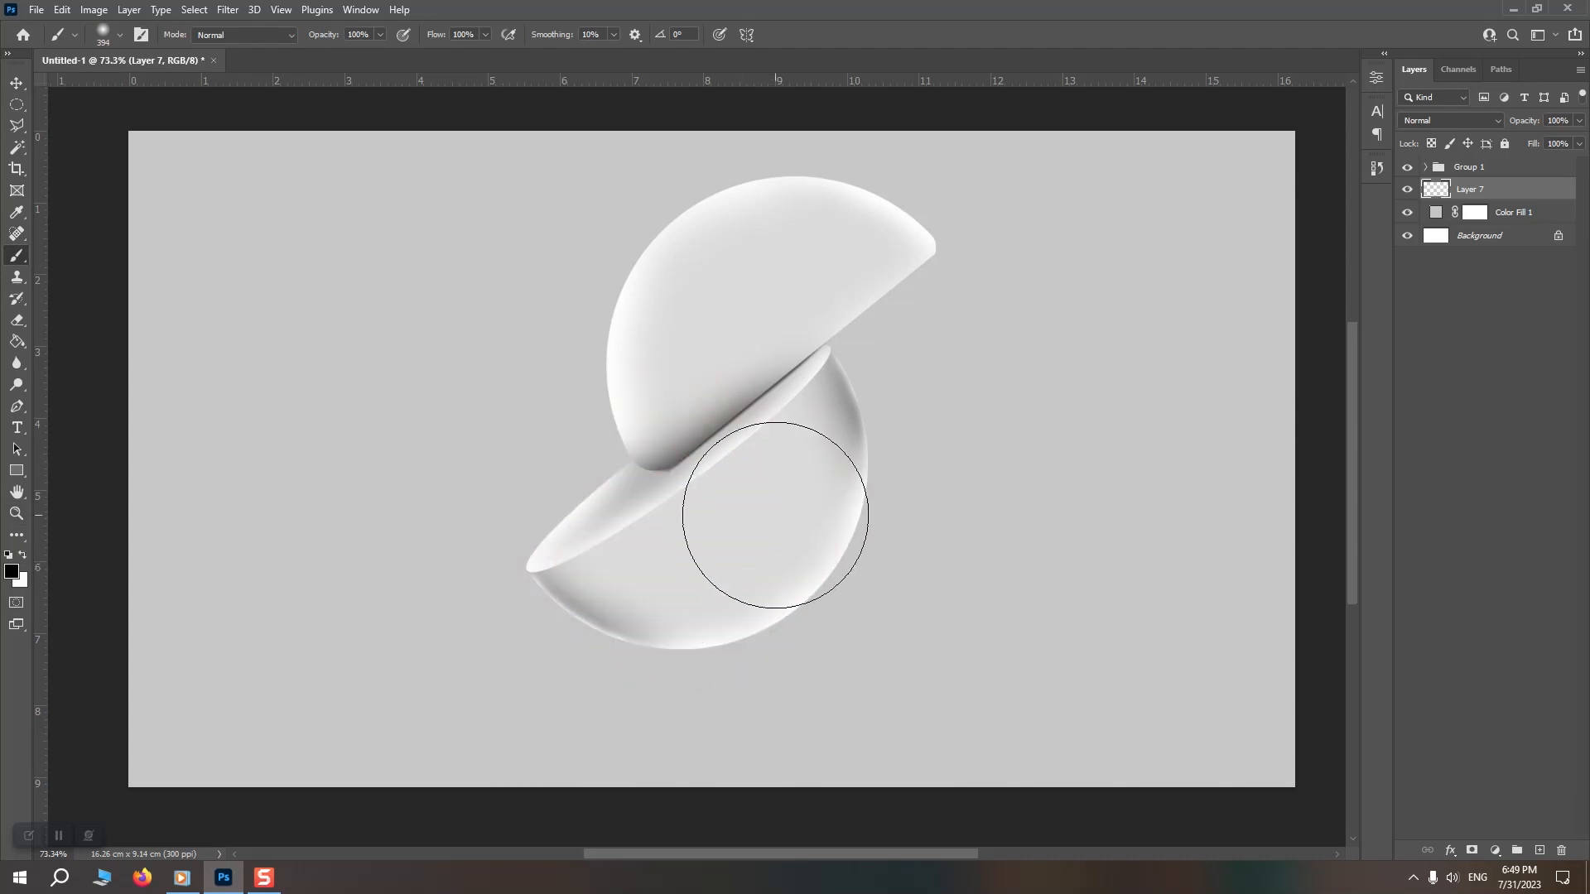
{"action": "right_click", "coordinate": [777, 518]}
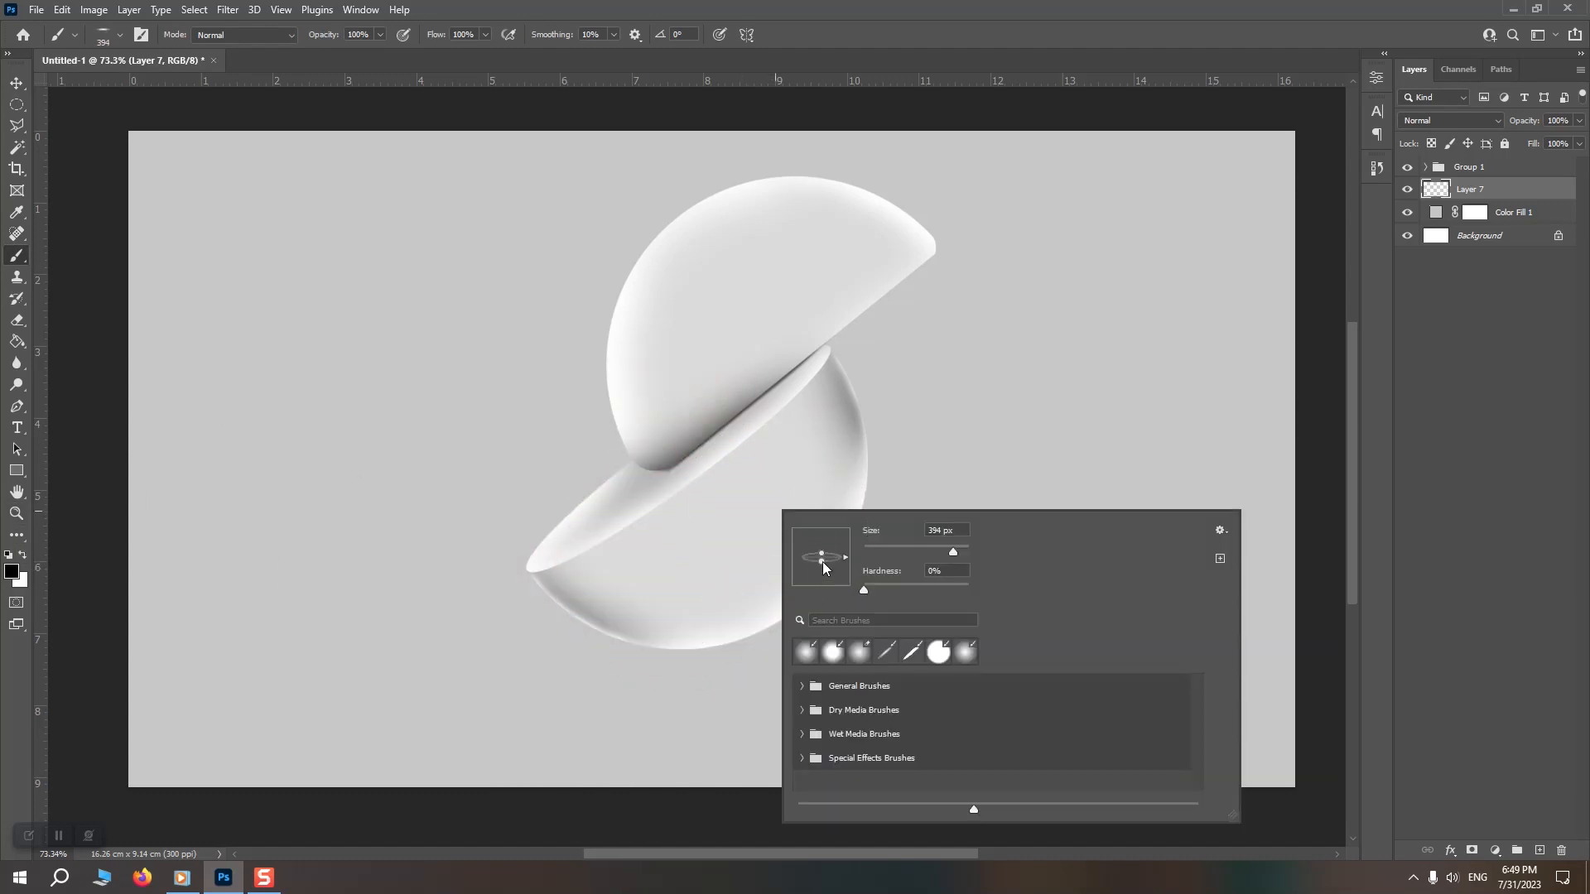
{"action": "left_click", "coordinate": [834, 6]}
{"action": "left_click_drag", "start_coordinate": [716, 615], "coordinate": [741, 628]}
{"action": "left_click", "coordinate": [699, 645]}
{"action": "scroll", "coordinate": [1015, 400], "scroll_direction": "down", "scroll_amount": 3}
{"action": "scroll", "coordinate": [1011, 408], "scroll_direction": "up", "scroll_amount": 2}
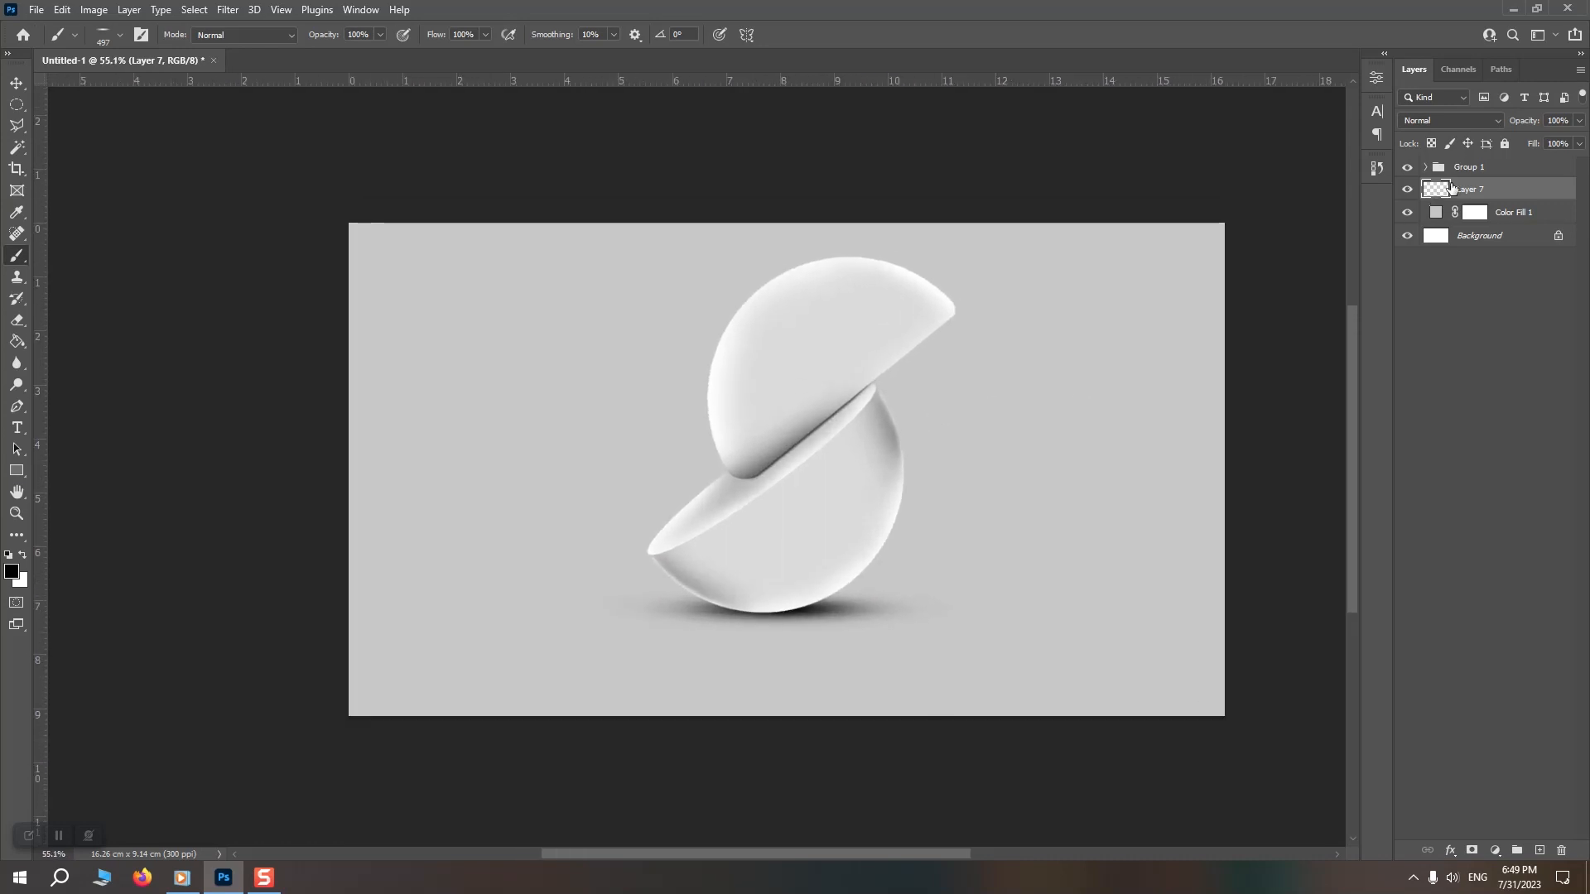
- Scale the group and its ground shadow together to 105.28% and move them slightly down on the canvas
{"action": "left_click", "coordinate": [1457, 168], "text": "shift"}
{"action": "key", "text": "ctrl+t"}
{"action": "left_click_drag", "start_coordinate": [958, 638], "coordinate": [968, 647]}
{"action": "left_click_drag", "start_coordinate": [869, 571], "coordinate": [868, 590]}
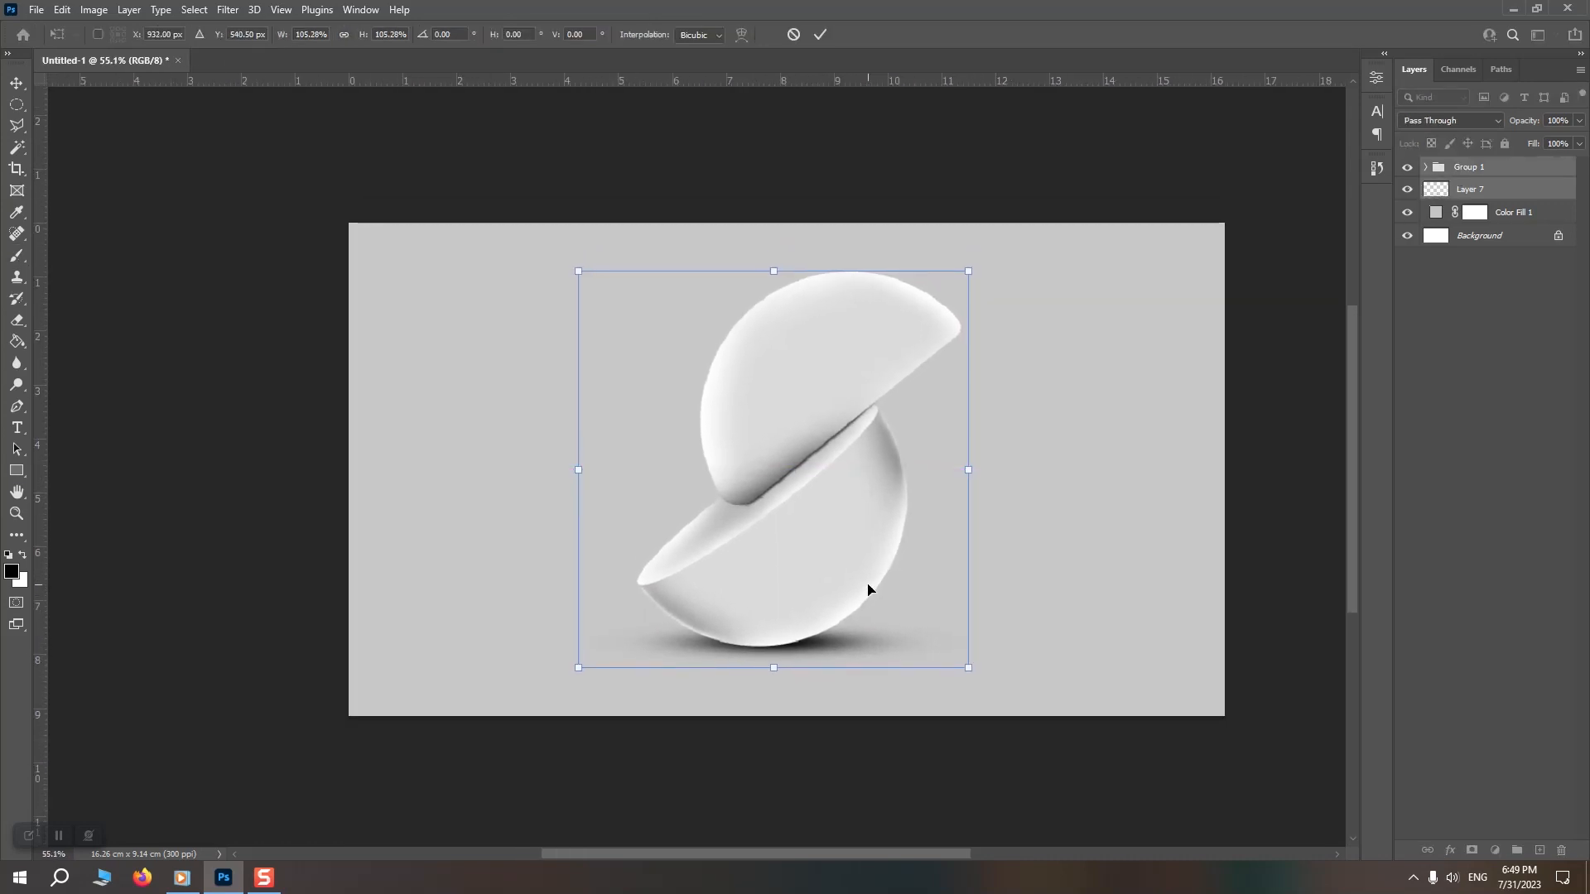
{"action": "key", "text": "Return"}
{"action": "scroll", "coordinate": [1008, 394], "scroll_direction": "down", "scroll_amount": 2}
{"action": "scroll", "coordinate": [971, 380], "scroll_direction": "up", "scroll_amount": 1}
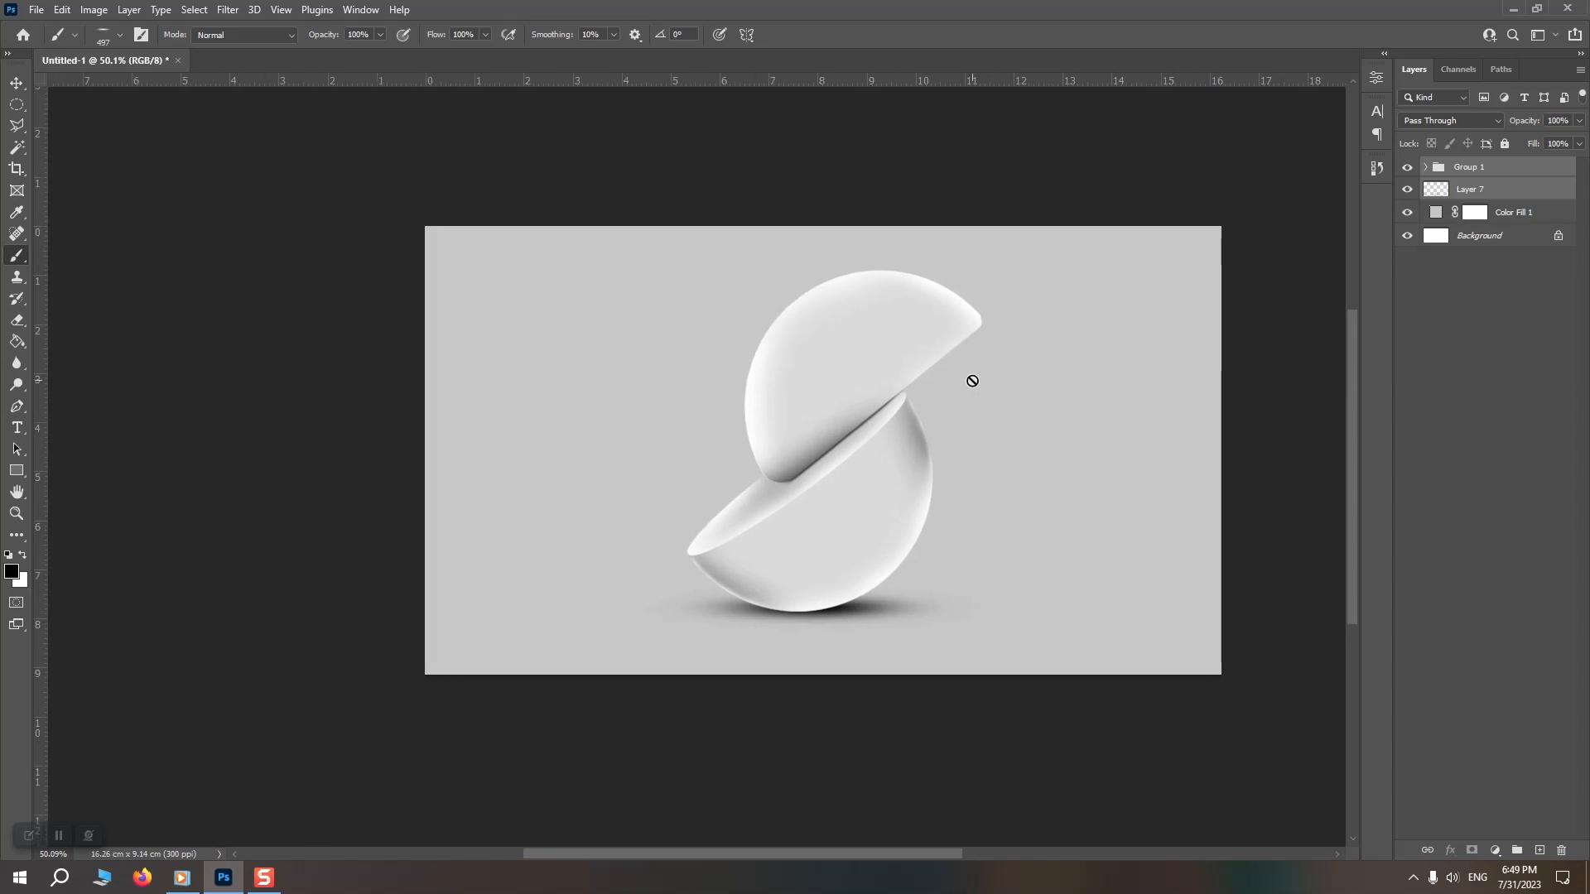
{"action": "left_click_drag", "start_coordinate": [972, 380], "coordinate": [827, 377]}
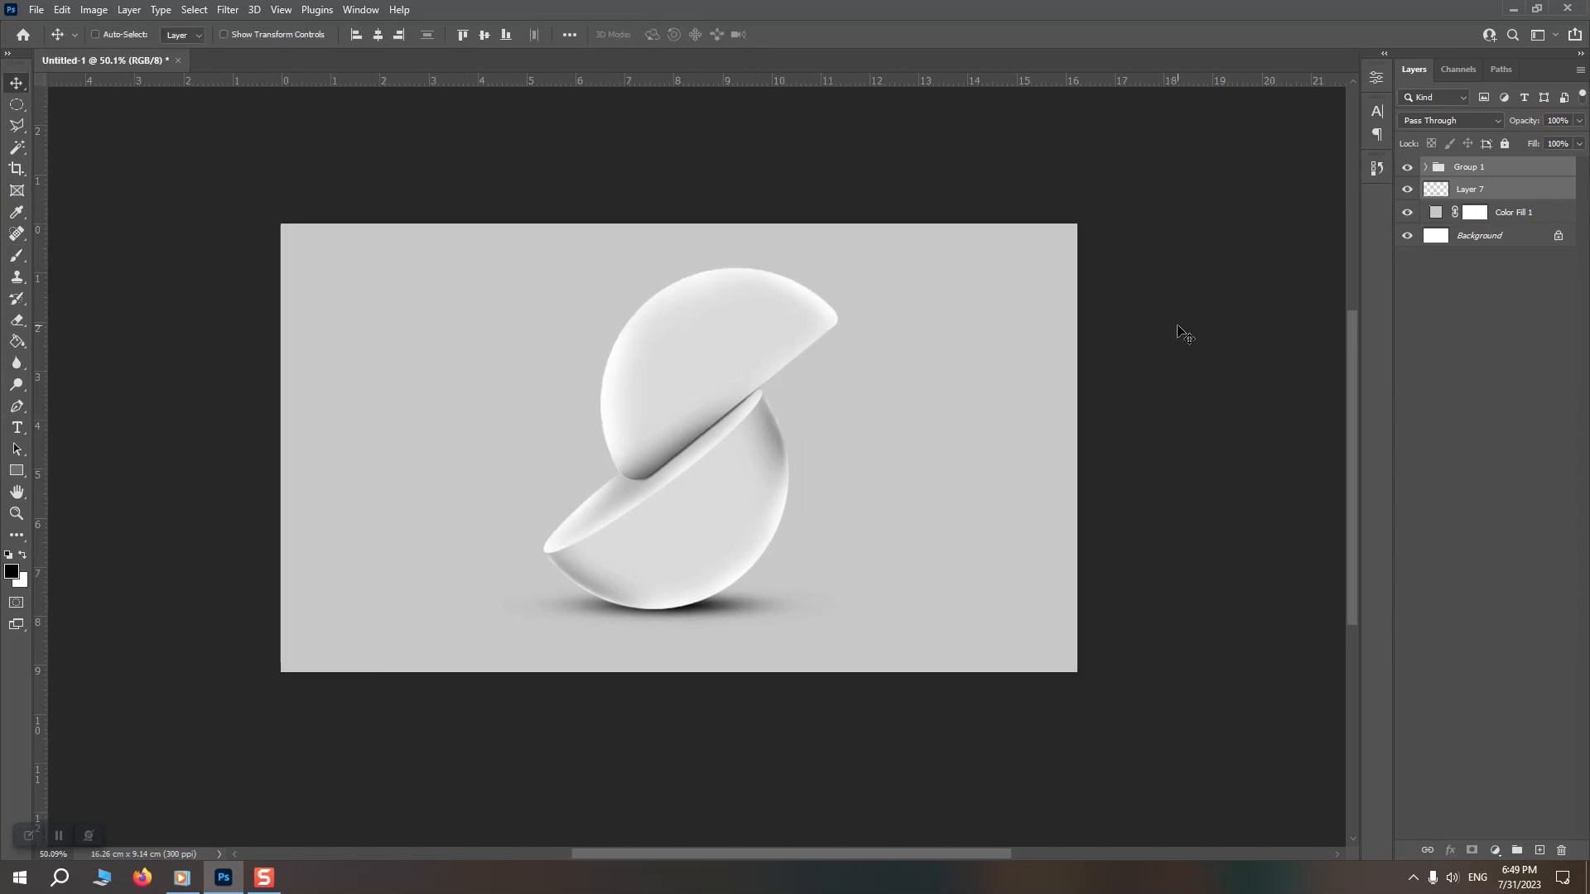